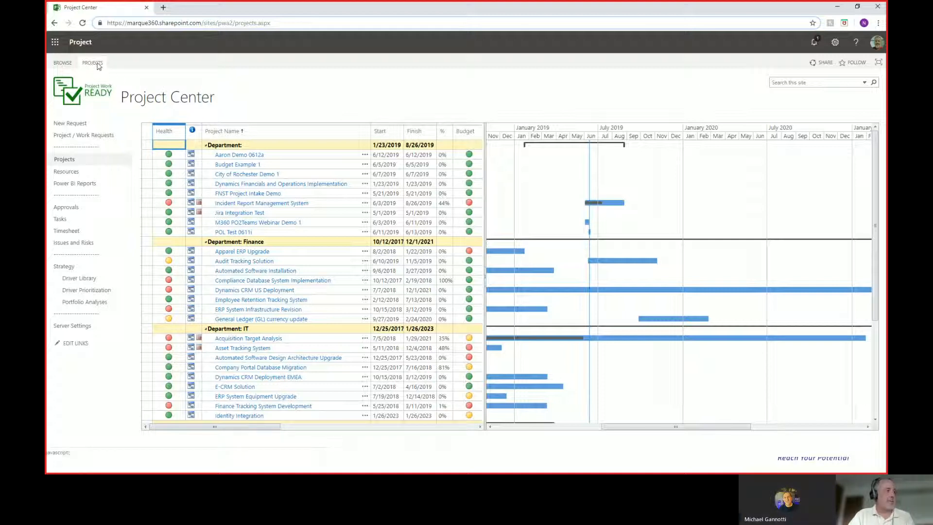
Start a new project from the Project Center and name it MG Demo 0613a
left_click(92, 63)
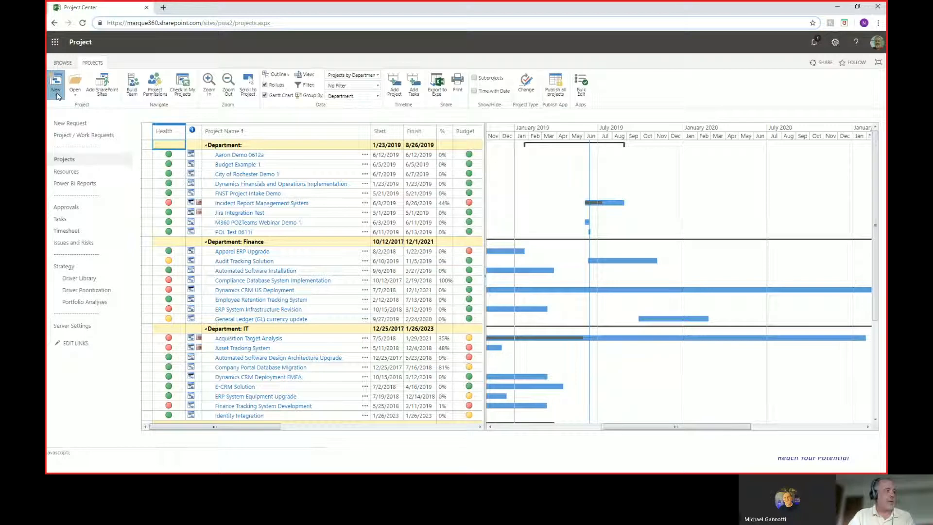
left_click(55, 90)
left_click(70, 122)
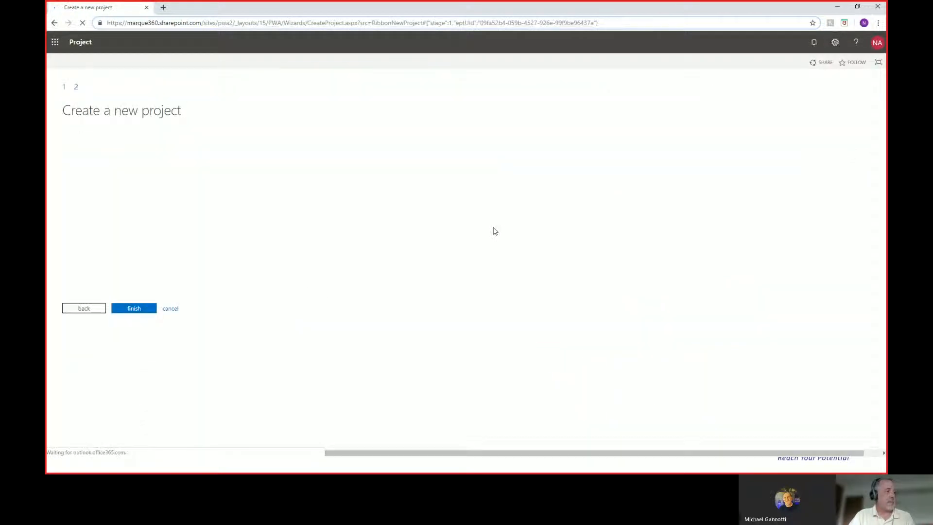
left_click(248, 169)
type("MG Demo")
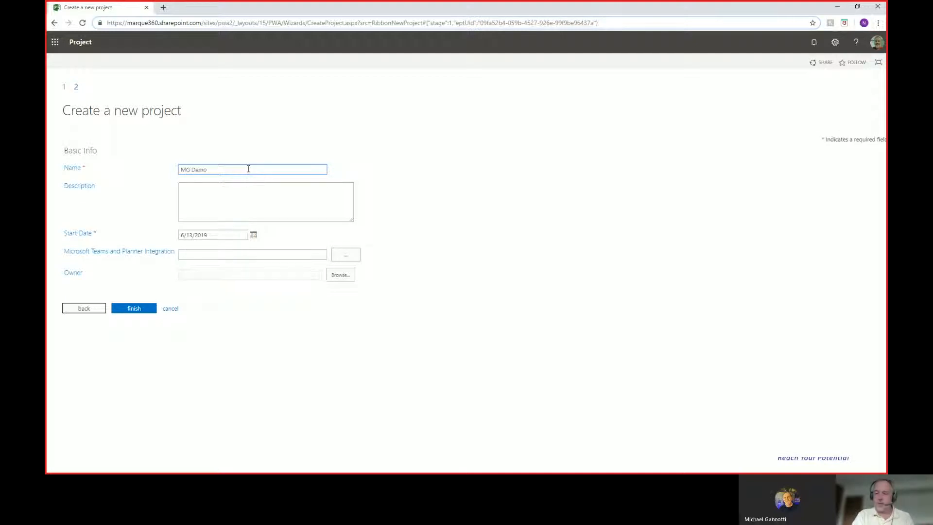
type(" 0613a")
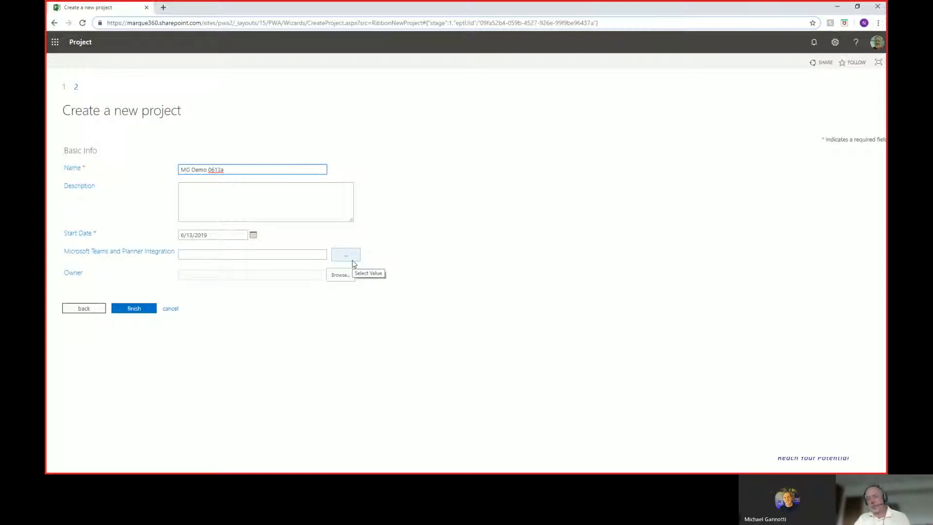
Set Microsoft Teams and Planner Integration to Yes and finish creating the project
left_click(353, 262)
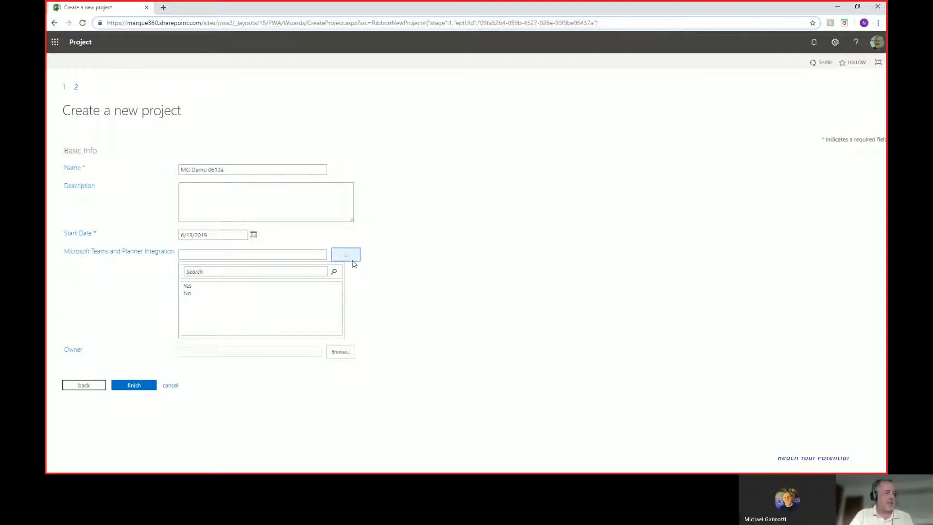
left_click(187, 285)
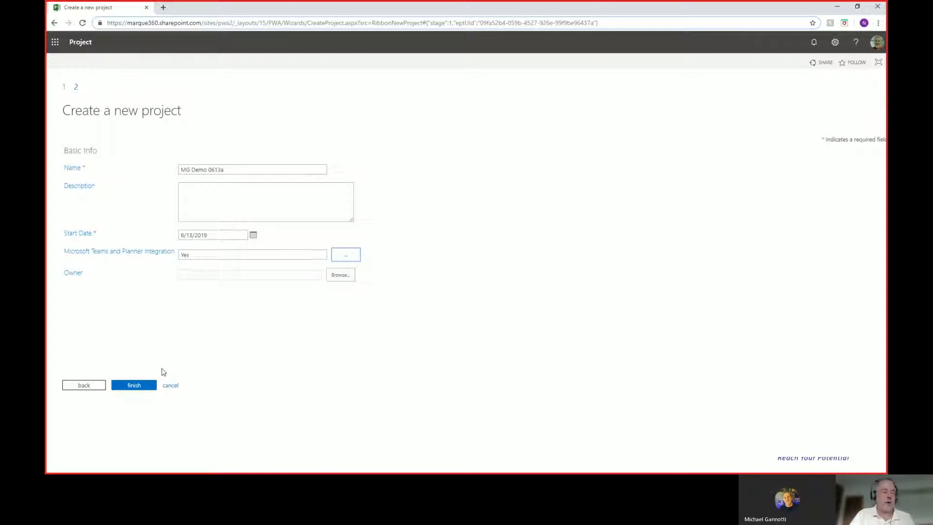
left_click(137, 385)
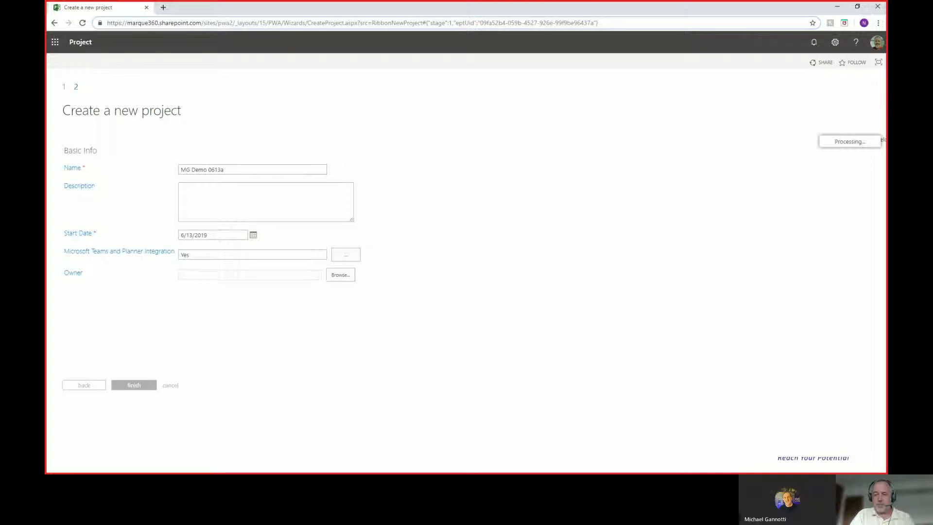
Switch to Microsoft Teams to review the list of existing teams, and return to the project in the browser
key("alt+Tab")
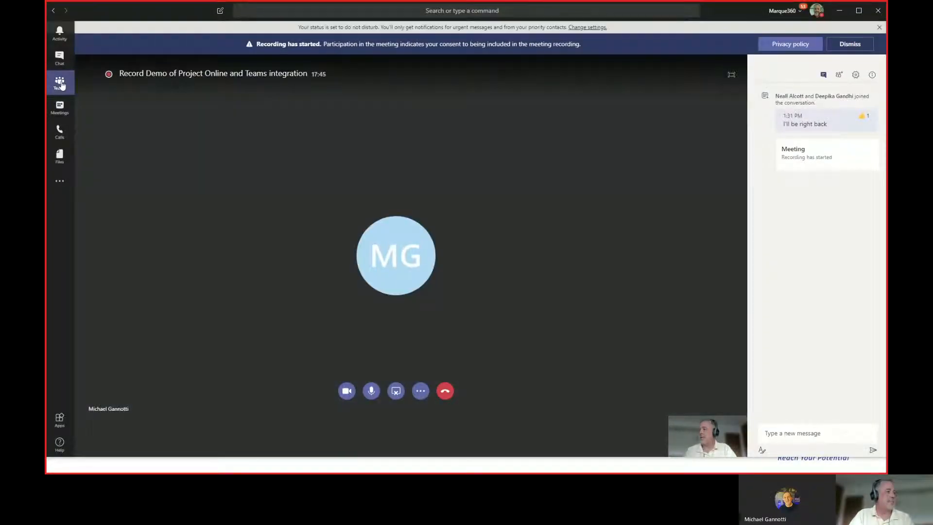
left_click(60, 82)
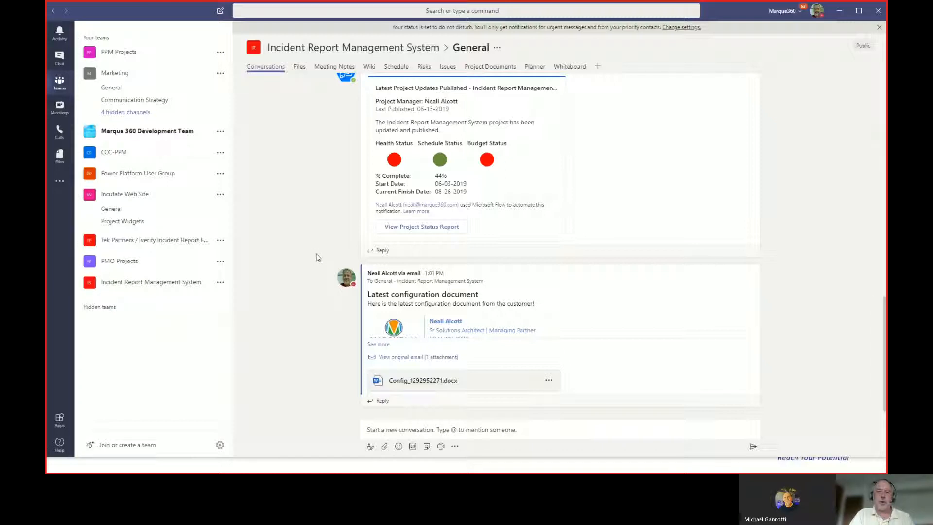
key("alt+Tab")
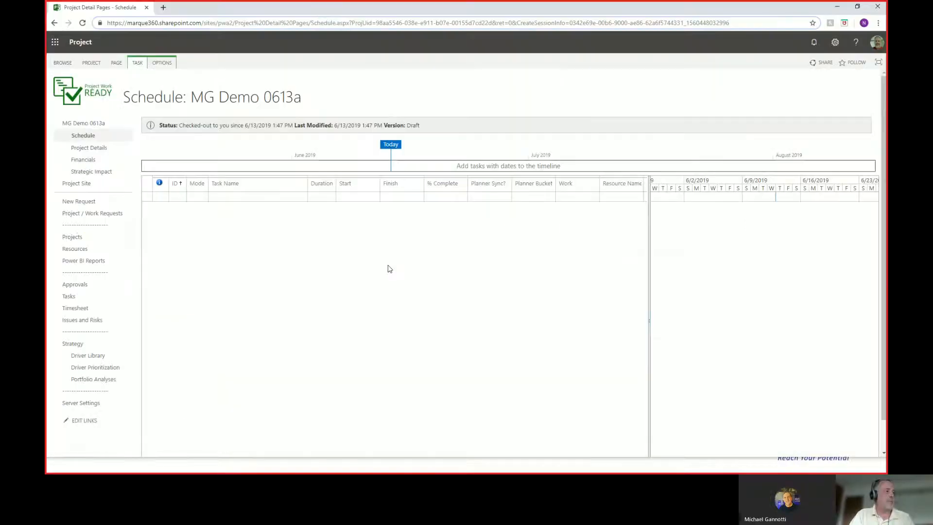
Add the tasks Define Requirements and Design Solution to the project schedule
left_click(268, 196)
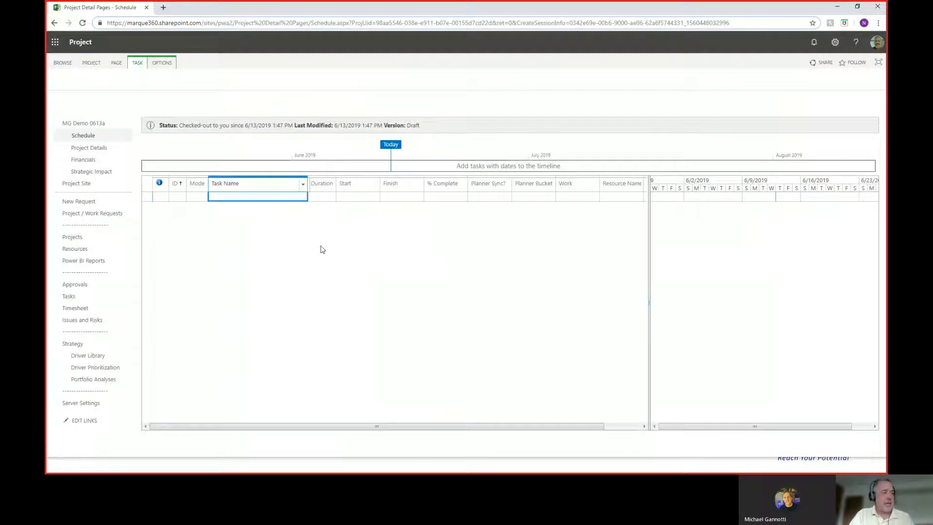
type("Define")
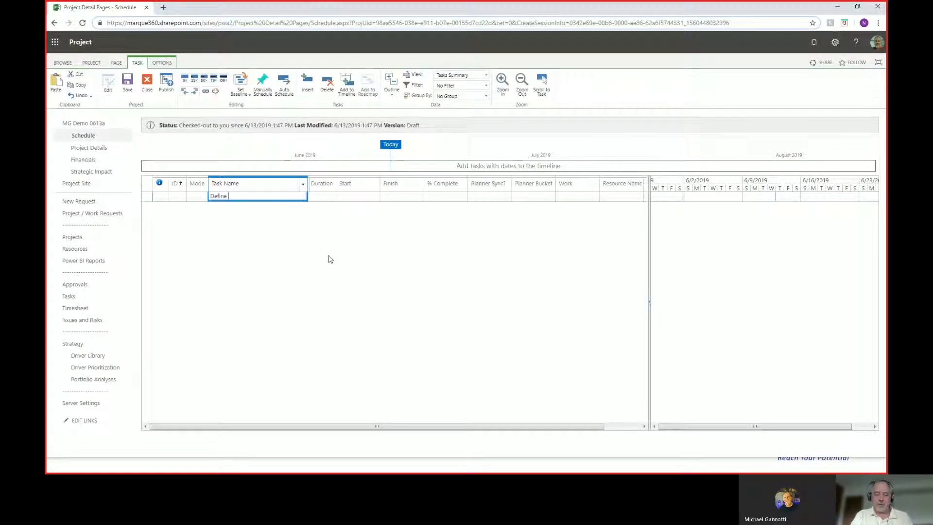
type(" Requirements")
key("Return")
type("Design So")
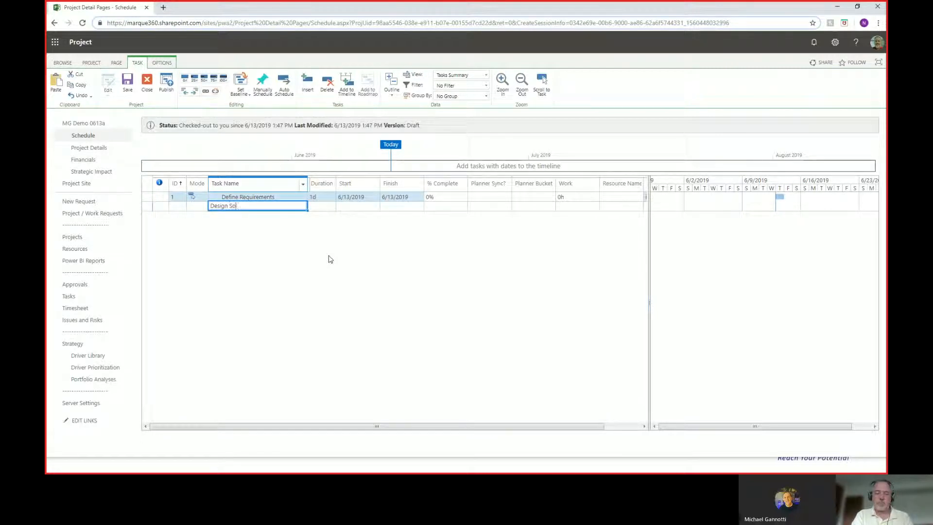
type("lution")
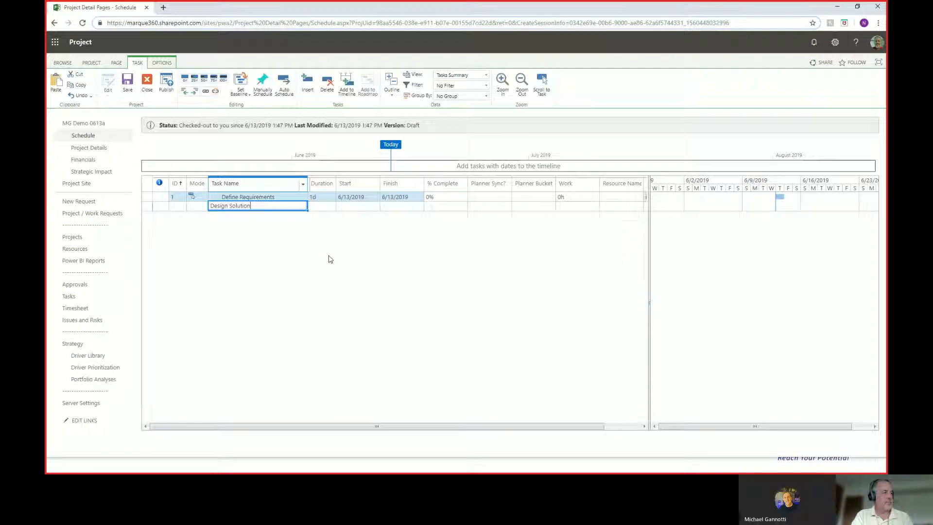
key("Return")
Add the tasks Develop Solution, Test and Train Users below Design Solution
type("Develop Solution")
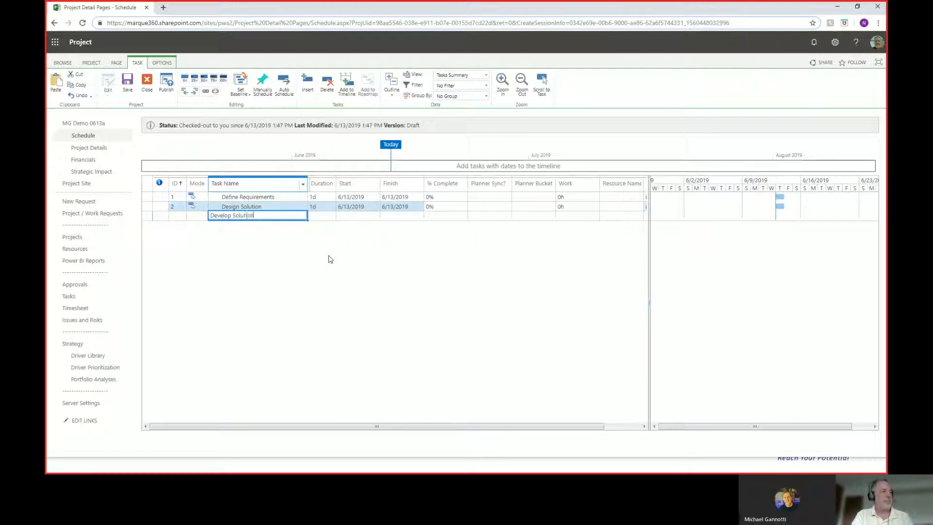
key("Return")
type("Test")
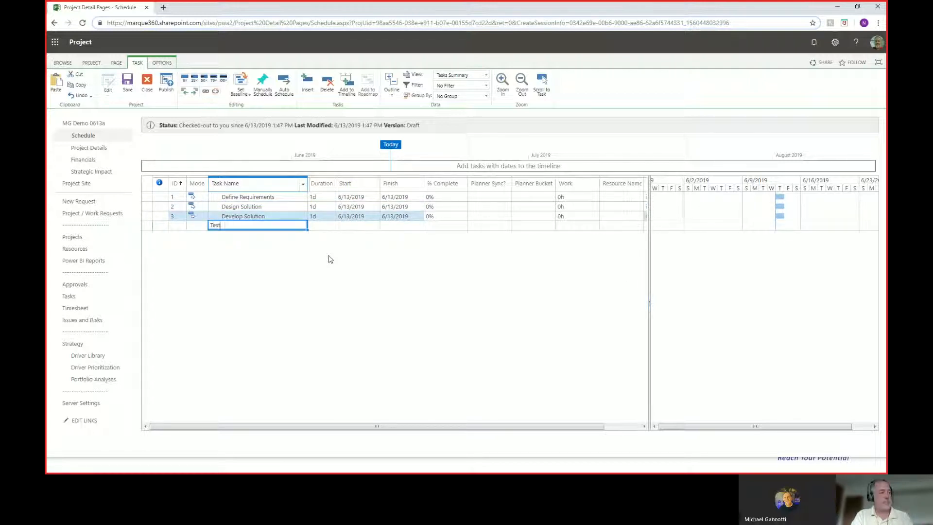
key("Return")
type("Train")
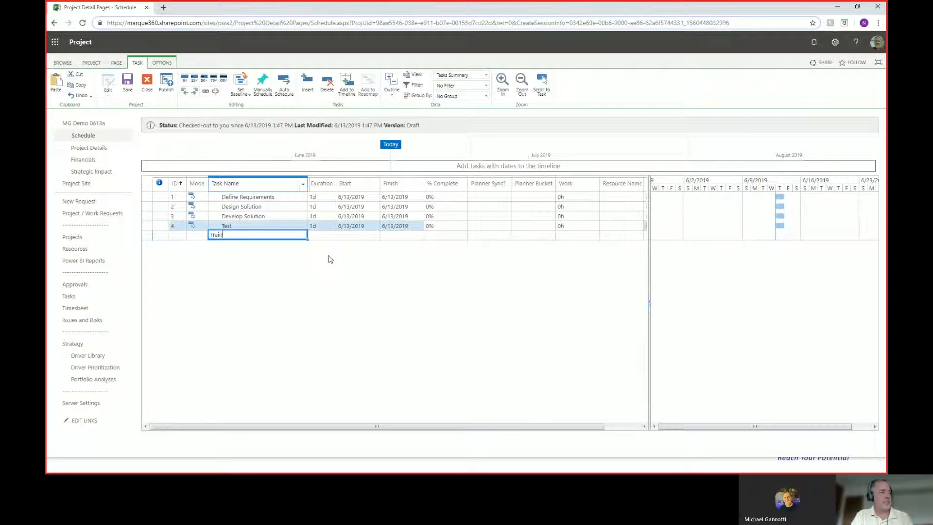
type(" Users")
key("Return")
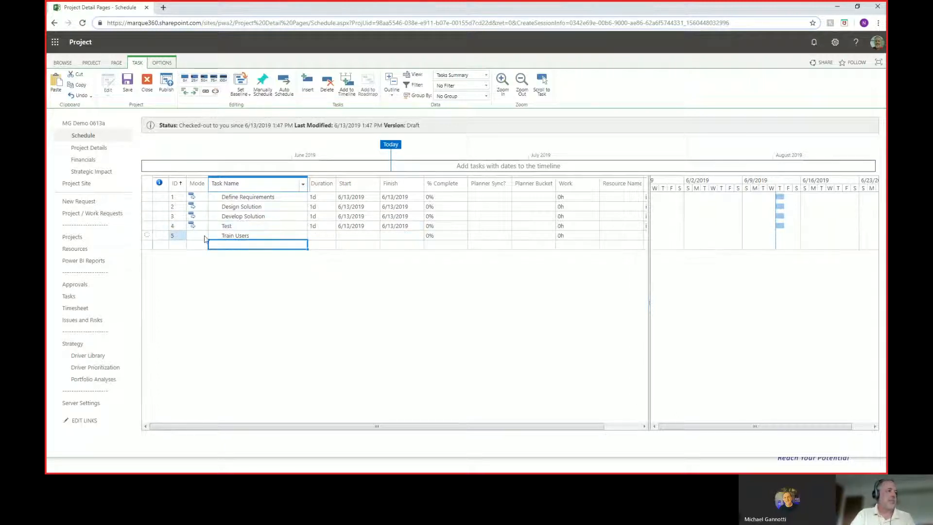
Set the durations of the five tasks, from Define Requirements to Train Users, to 2, 3, 4, 5 and 6 days
left_click(323, 197)
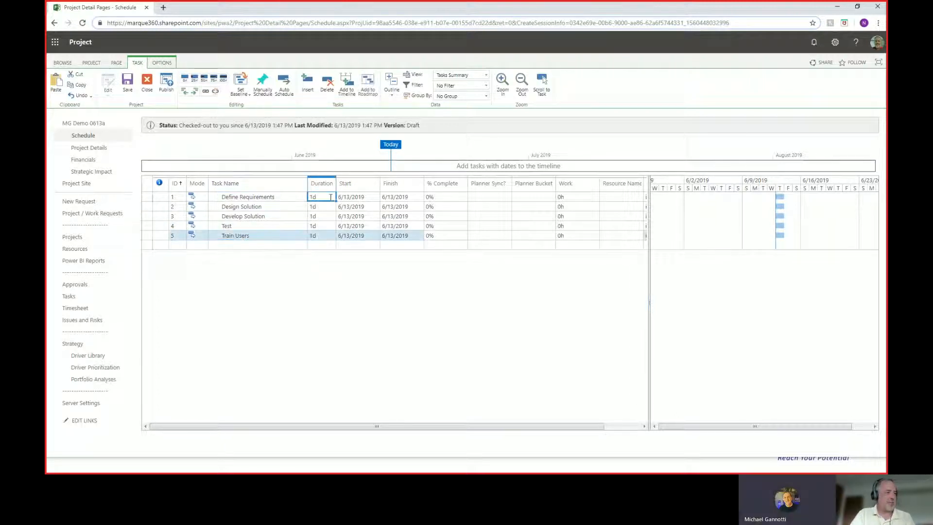
type("2")
key("Return")
type("3")
key("Return")
type("4")
key("Return")
type("5")
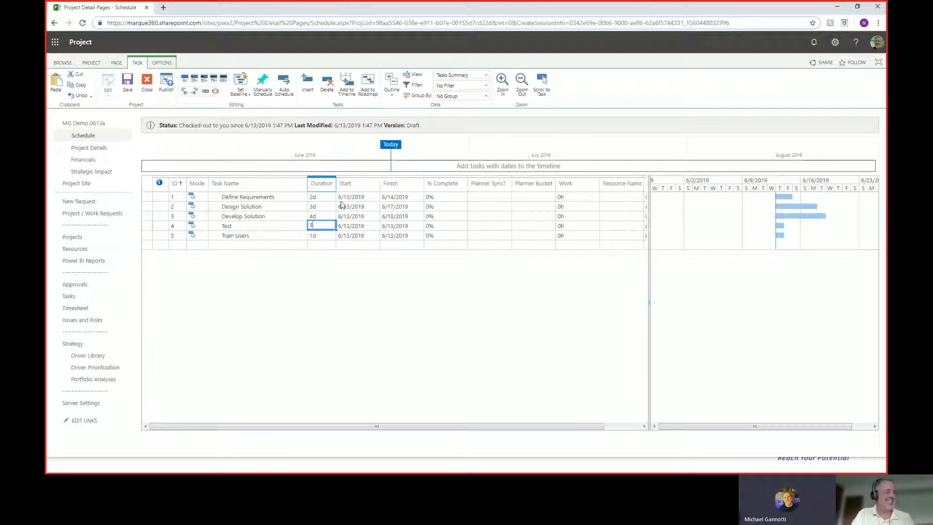
key("Return")
type("6")
key("Return")
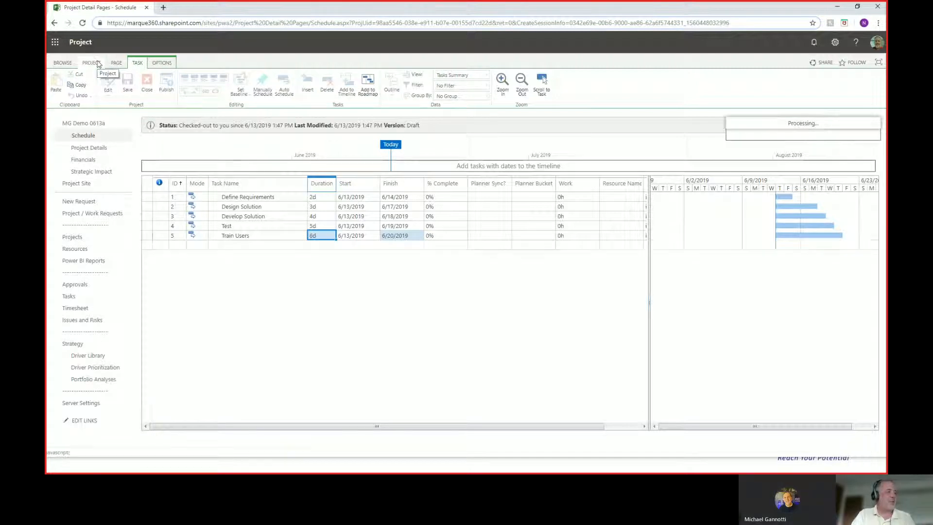
Build the project team by adding the three chosen people from the resource list, and save the team
left_click(97, 63)
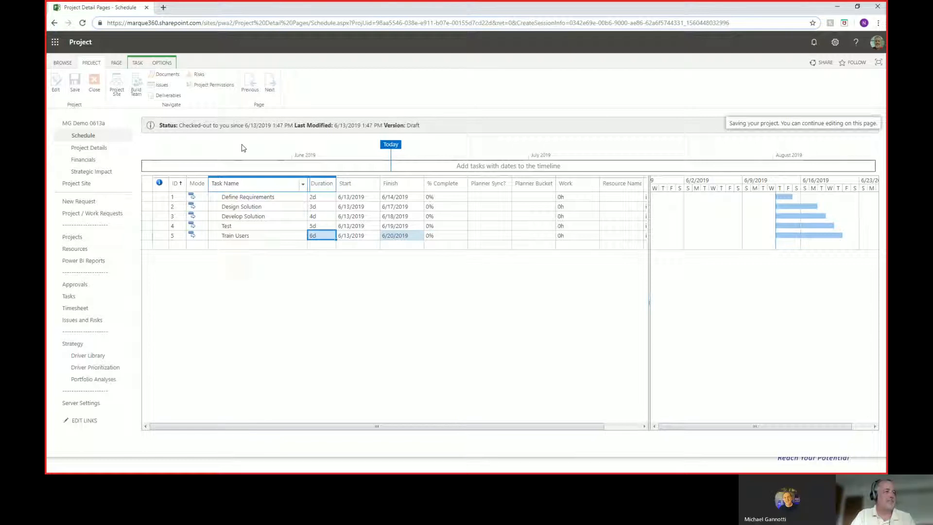
left_click(144, 90)
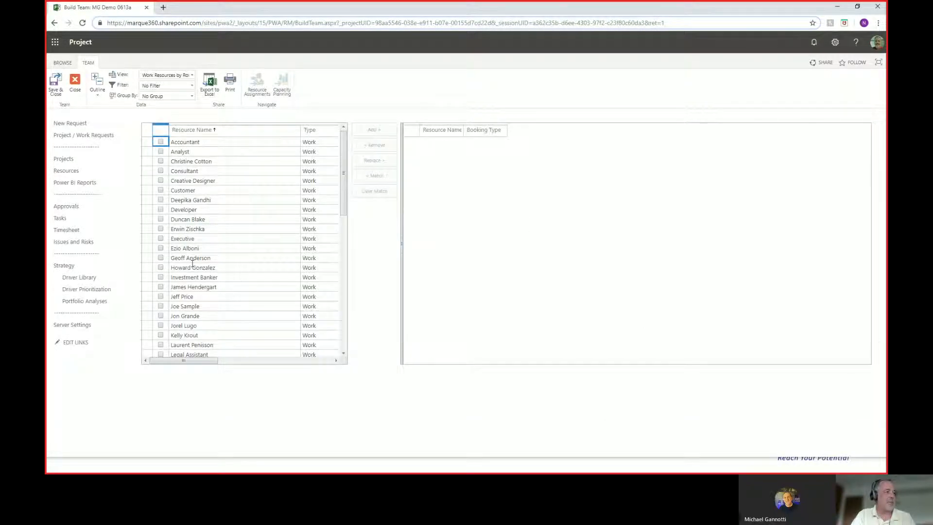
left_click(160, 200)
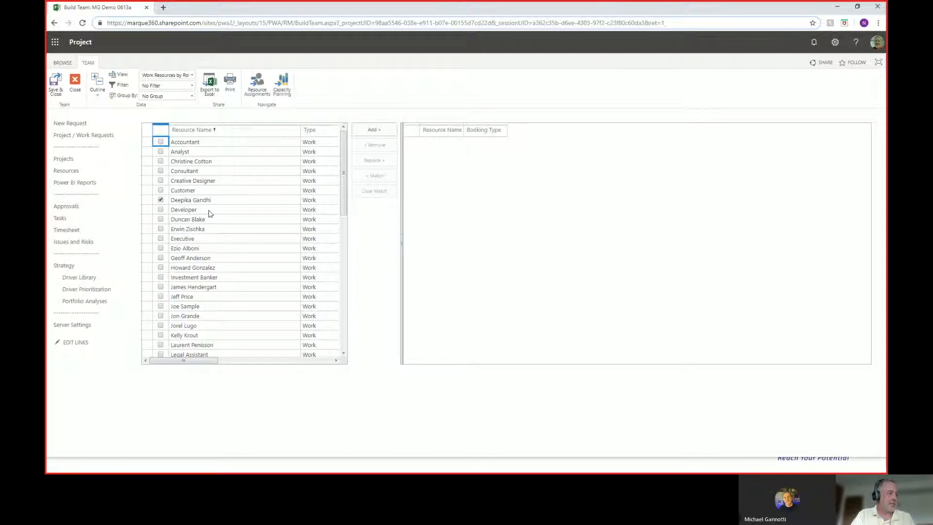
scroll(225, 217, "down", 1)
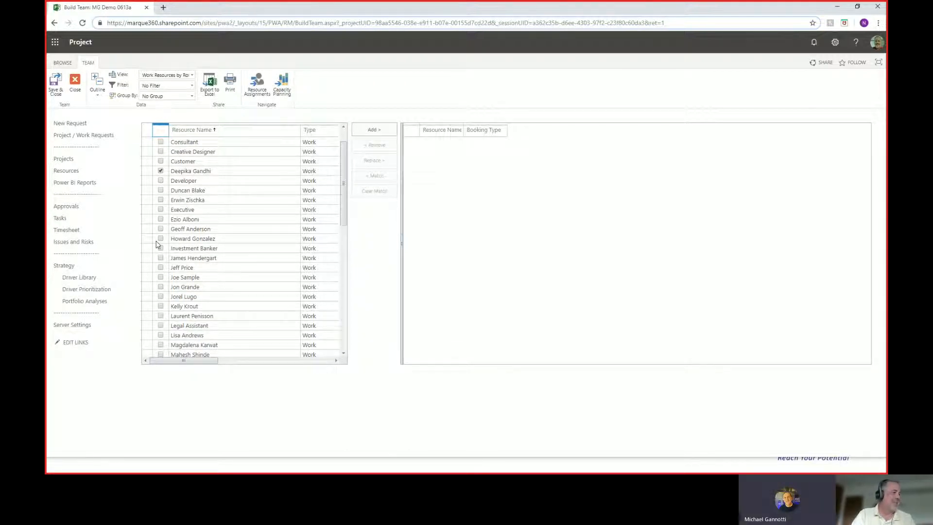
scroll(160, 313, "down", 1)
scroll(161, 306, "down", 1)
left_click(161, 296)
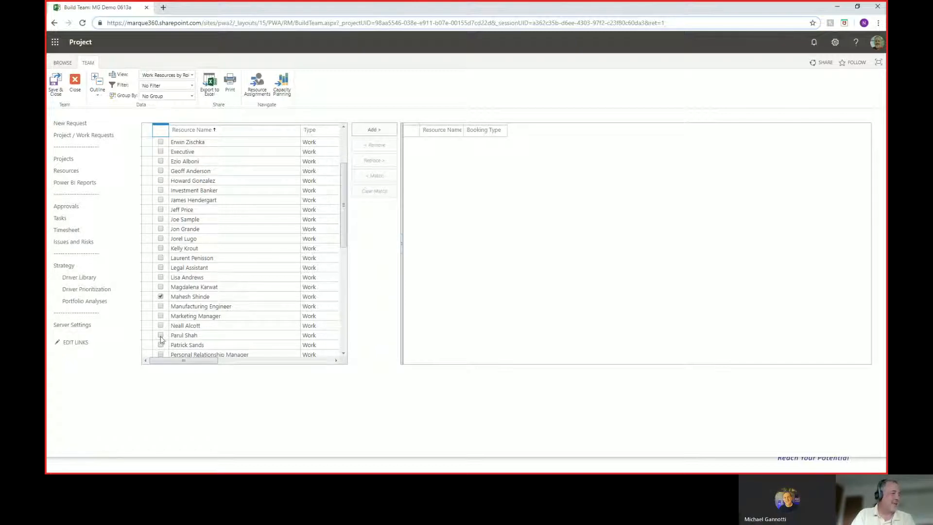
left_click(160, 326)
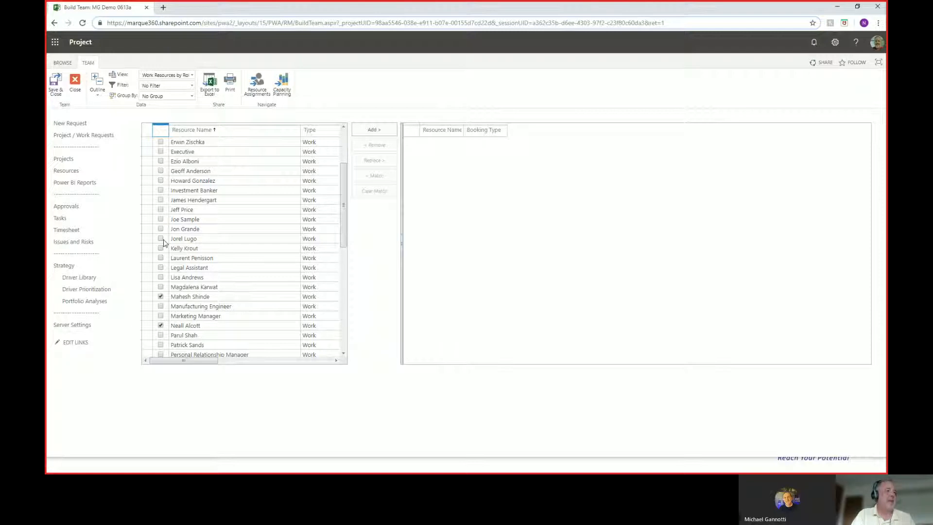
left_click(374, 130)
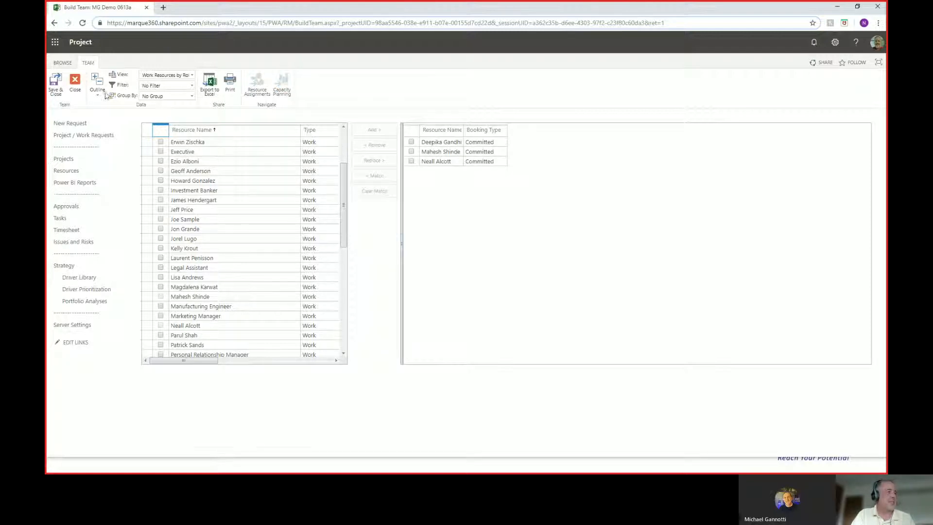
left_click(56, 87)
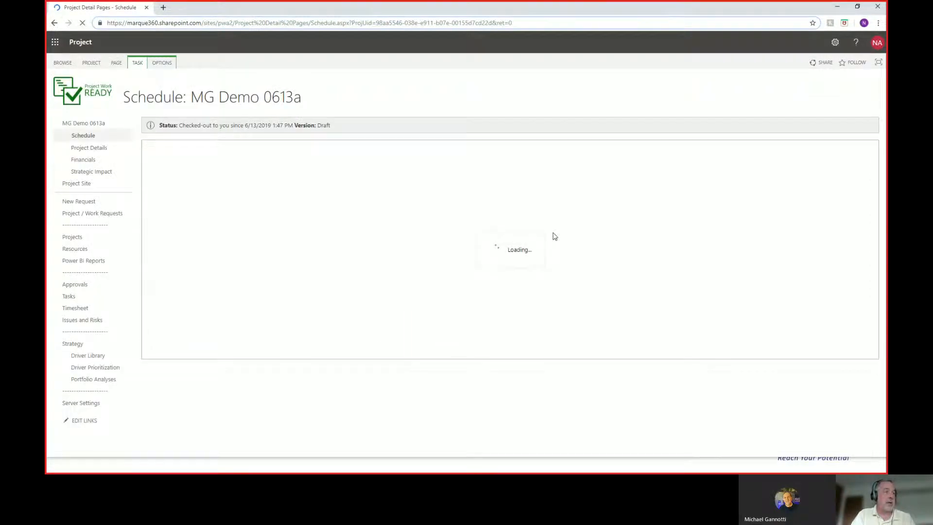
Assign the first team member to Define Requirements and Develop Solution, and the second team member to Design Solution
left_click(623, 197)
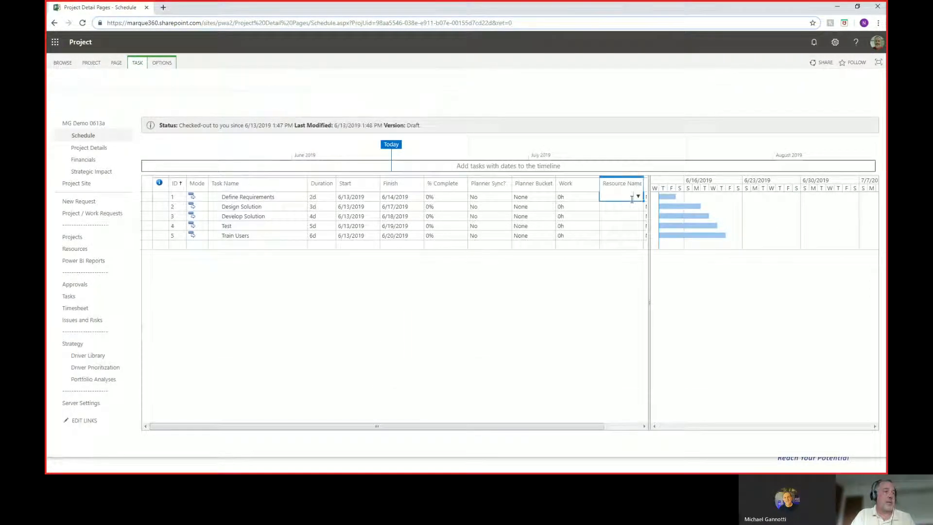
left_click(638, 196)
left_click(629, 207)
left_click(637, 206)
left_click(638, 207)
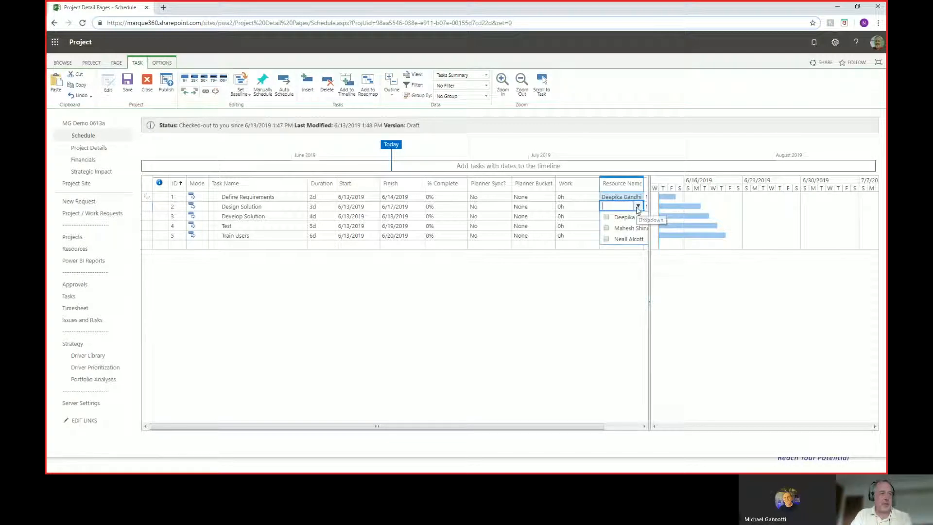
left_click(629, 227)
left_click(637, 217)
left_click(638, 216)
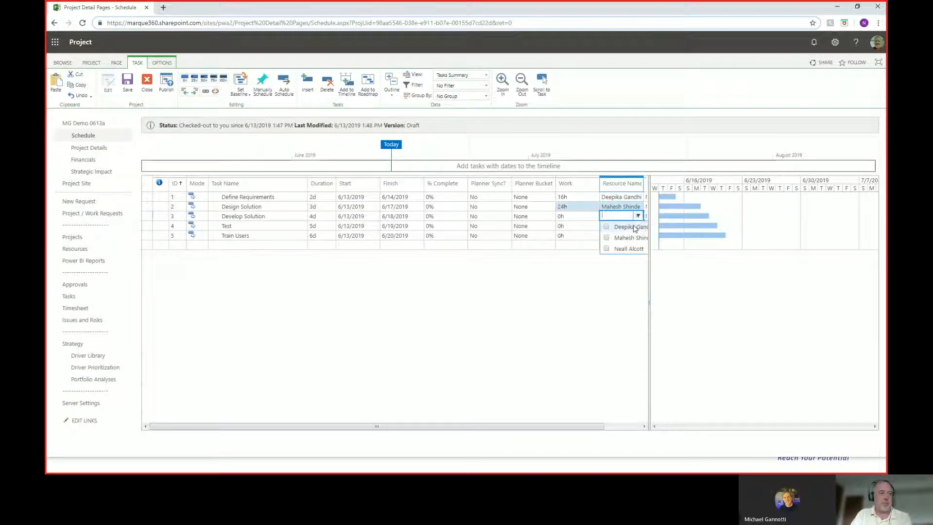
left_click(634, 227)
Assign the third team member to the Test and Train Users tasks
left_click(637, 226)
left_click(637, 226)
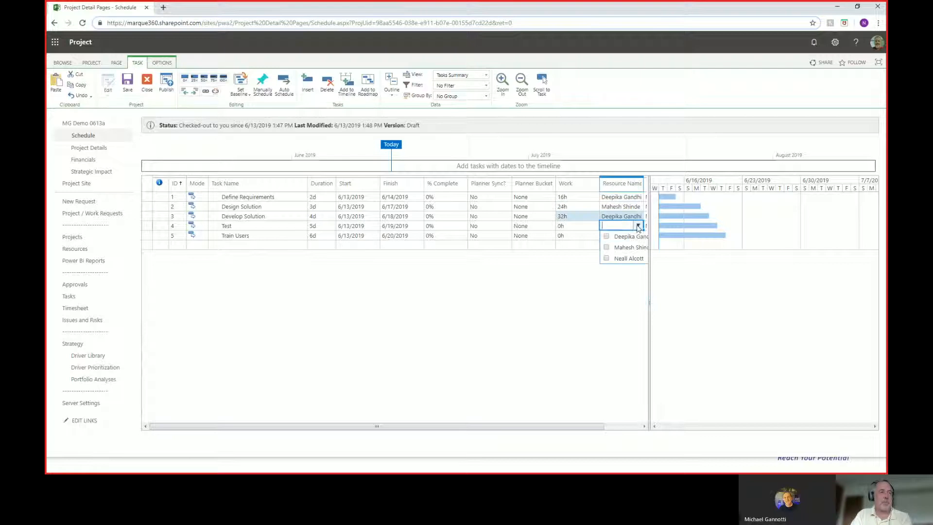
left_click(624, 258)
key("Return")
left_click(637, 235)
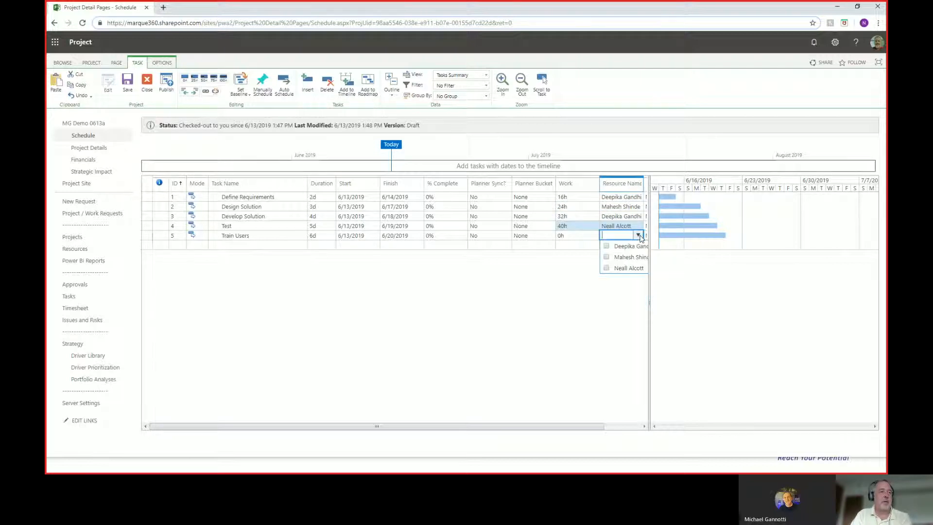
left_click(630, 268)
key("Return")
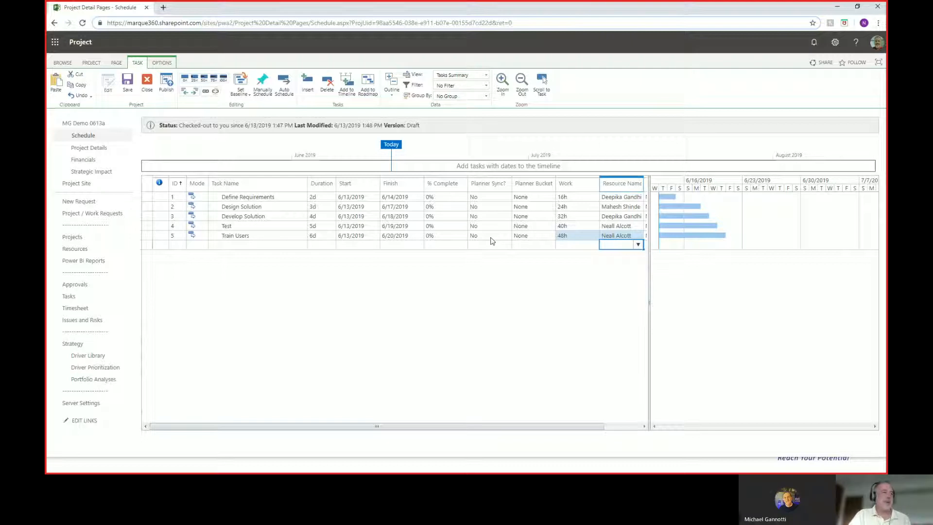
Set Planner Sync to Yes for the Define Requirements, Develop Solution and Test tasks
left_click(508, 198)
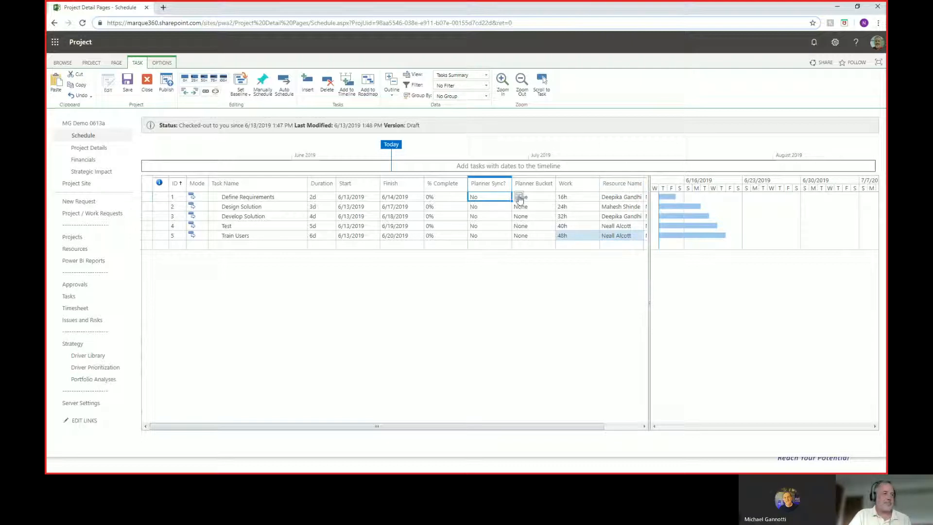
left_click(519, 196)
left_click(477, 225)
left_click(494, 217)
left_click(519, 217)
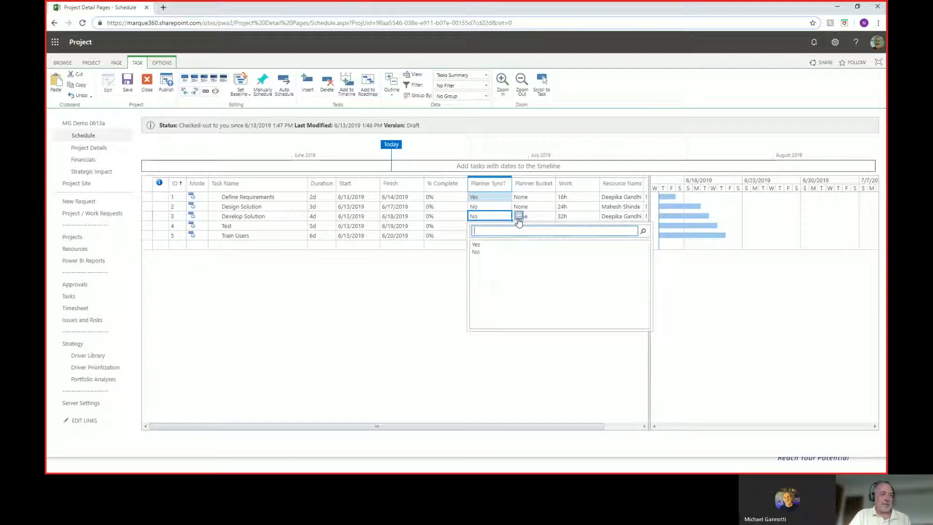
left_click(476, 244)
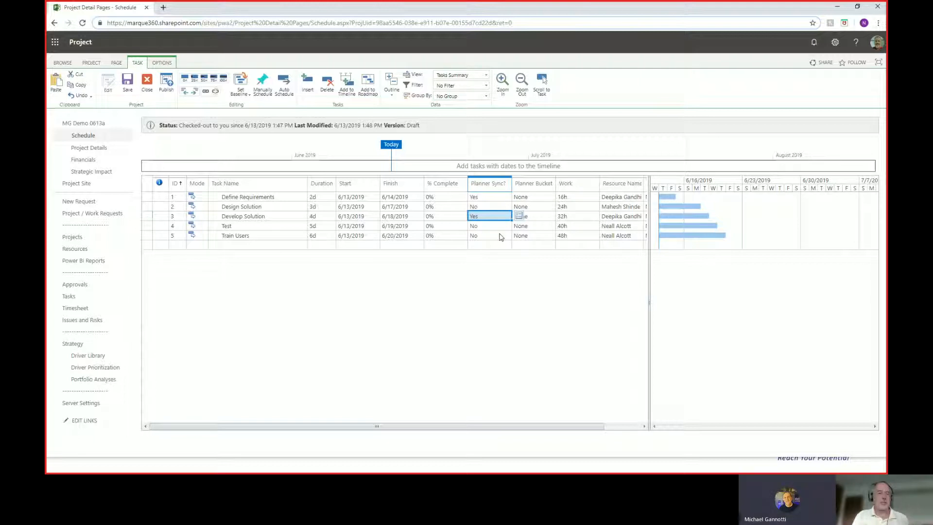
left_click(498, 225)
left_click(519, 226)
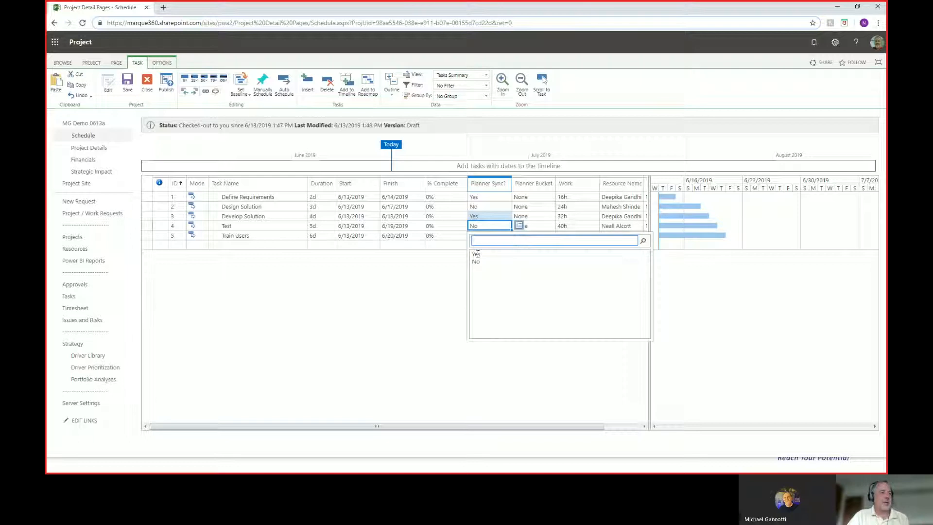
left_click(474, 260)
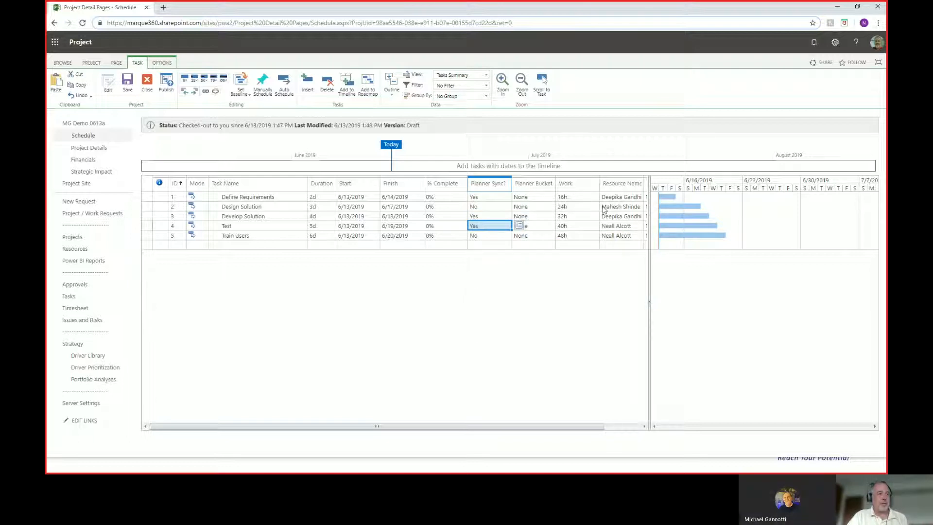
Set the Planner Bucket to Initiation for Define Requirements, Execution for Develop Solution and Plan for Test, and publish the project
left_click(532, 197)
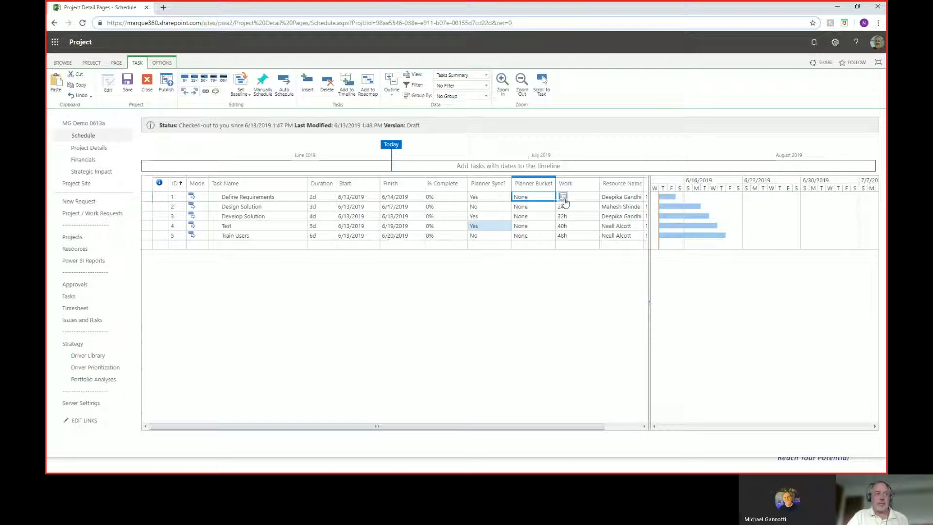
left_click(563, 197)
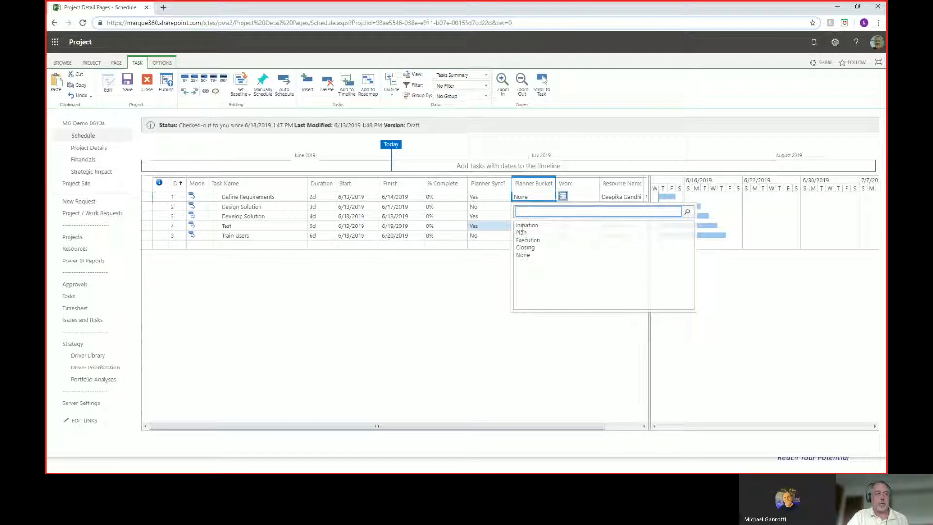
left_click(525, 225)
left_click(560, 215)
left_click(562, 216)
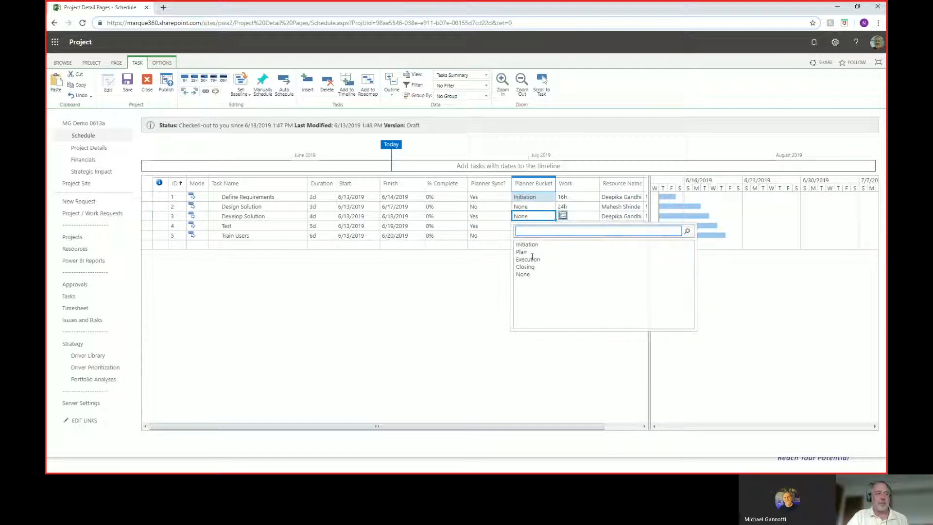
left_click(531, 260)
left_click(562, 226)
left_click(562, 226)
left_click(527, 262)
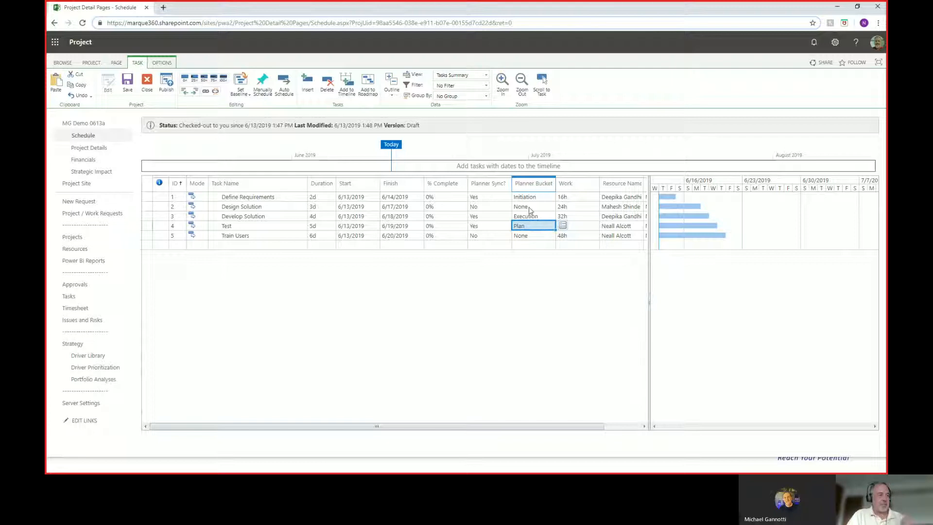
left_click(249, 196)
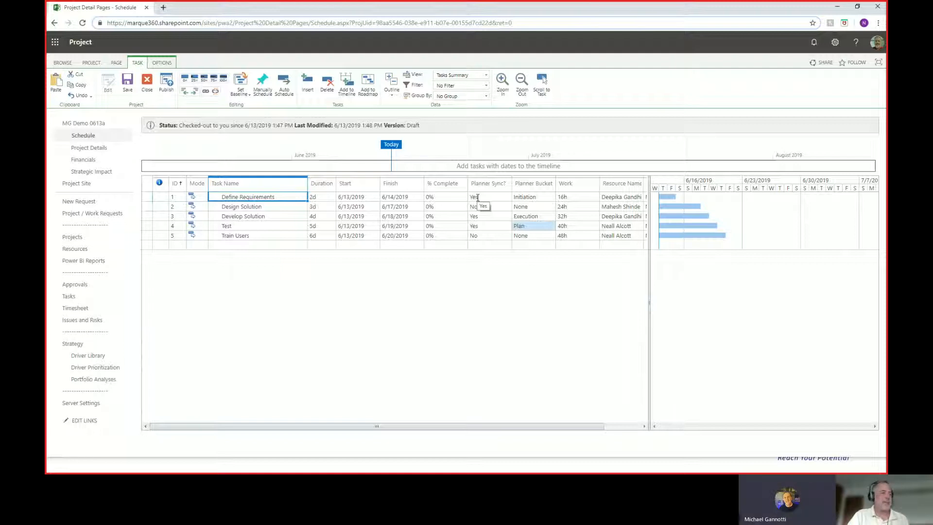
left_click(164, 84)
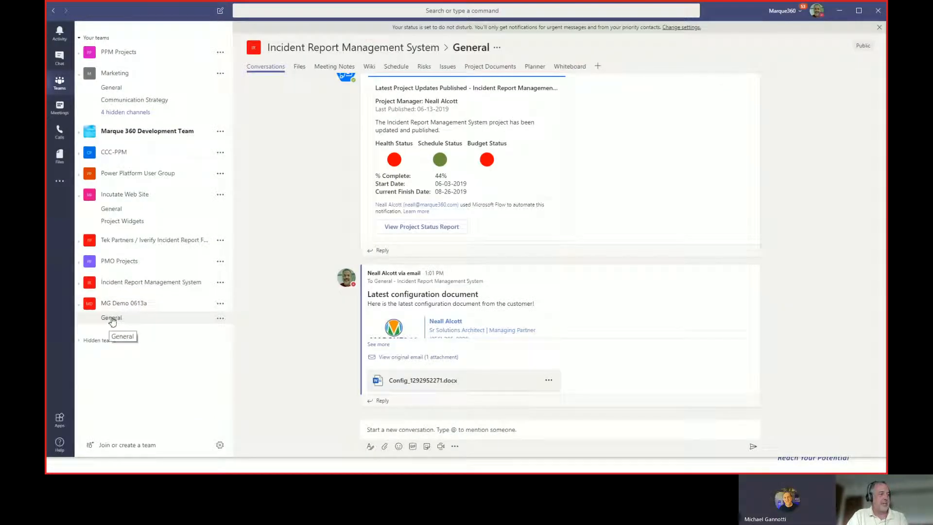
Switch to Microsoft Teams and review the MG Demo 0613a General channel's project documents, schedule, issues and Planner board
left_click(119, 321)
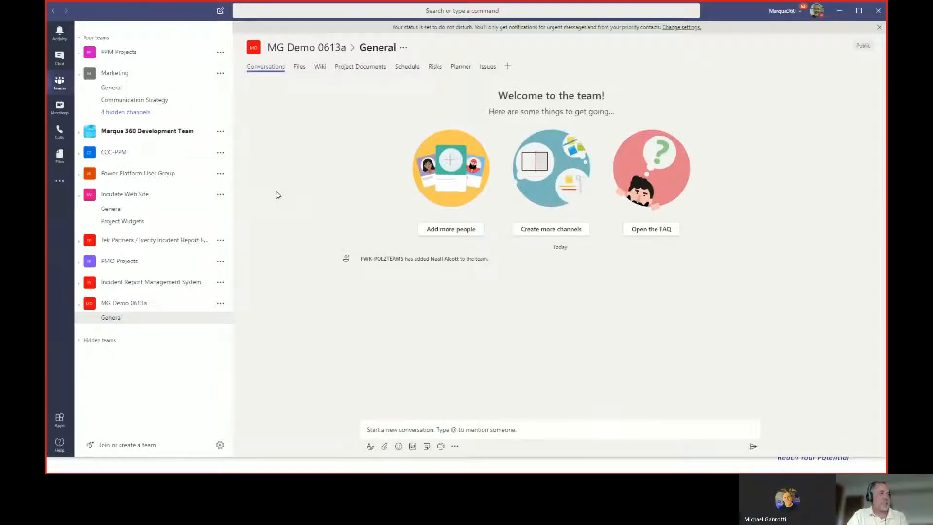
left_click(363, 70)
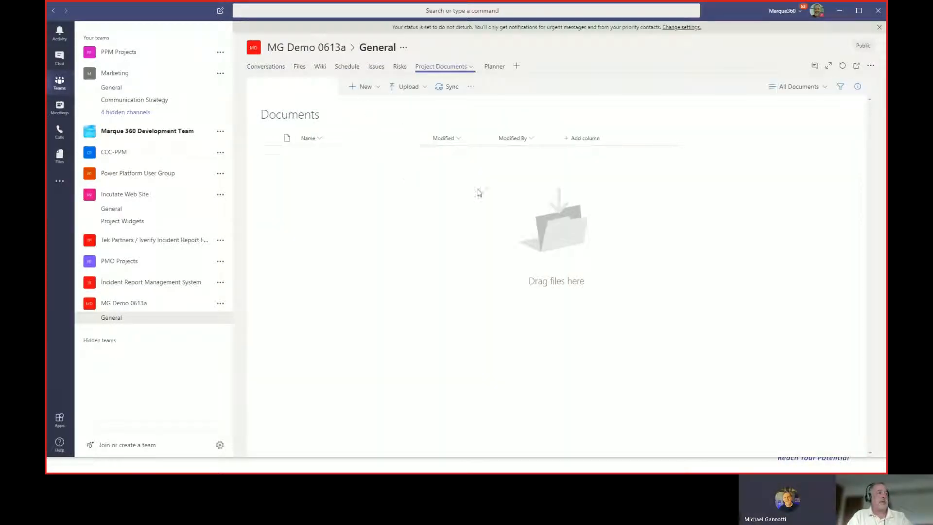
left_click(353, 69)
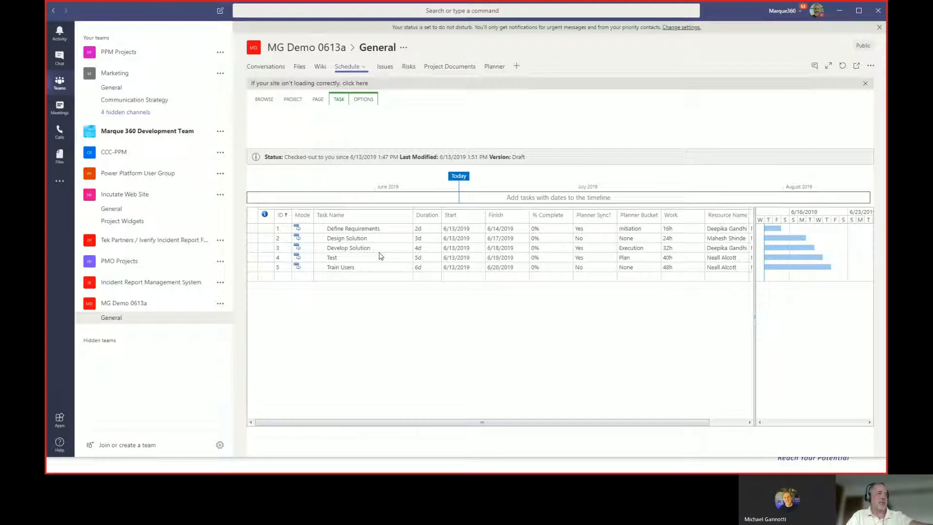
left_click(339, 98)
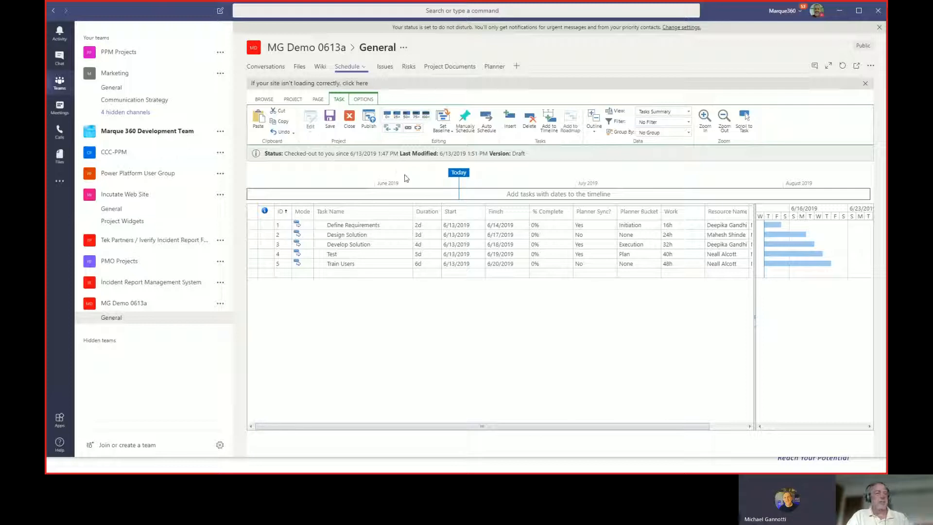
left_click(382, 71)
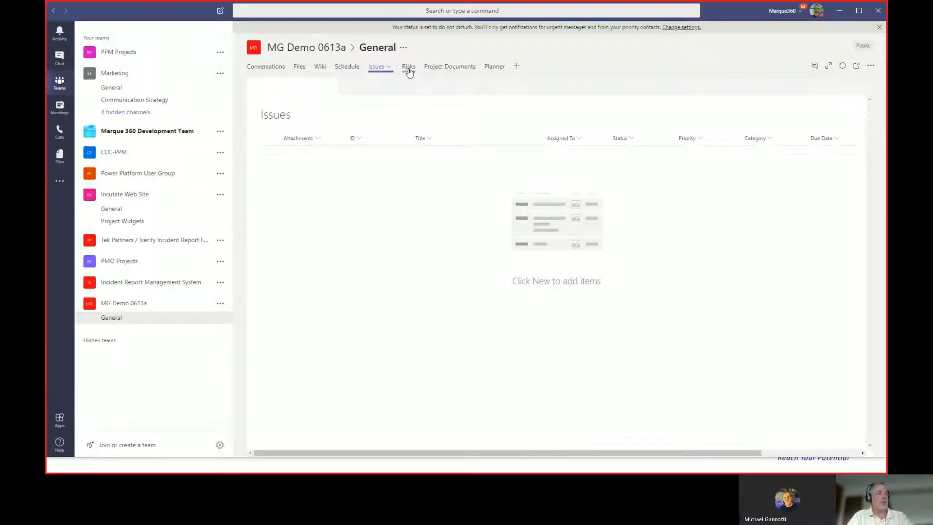
left_click(495, 68)
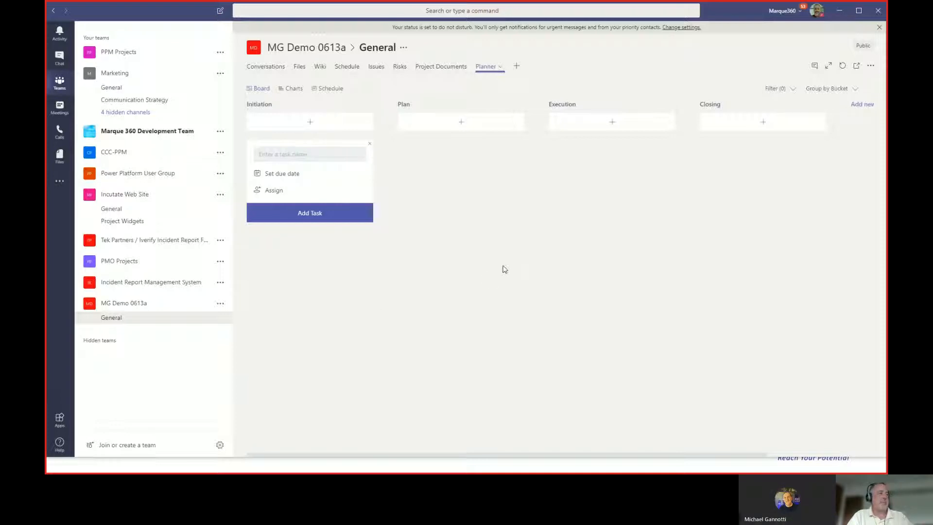
View the Incident Report Management System team's project status report in Power BI from its published update, and return to Teams
left_click(122, 287)
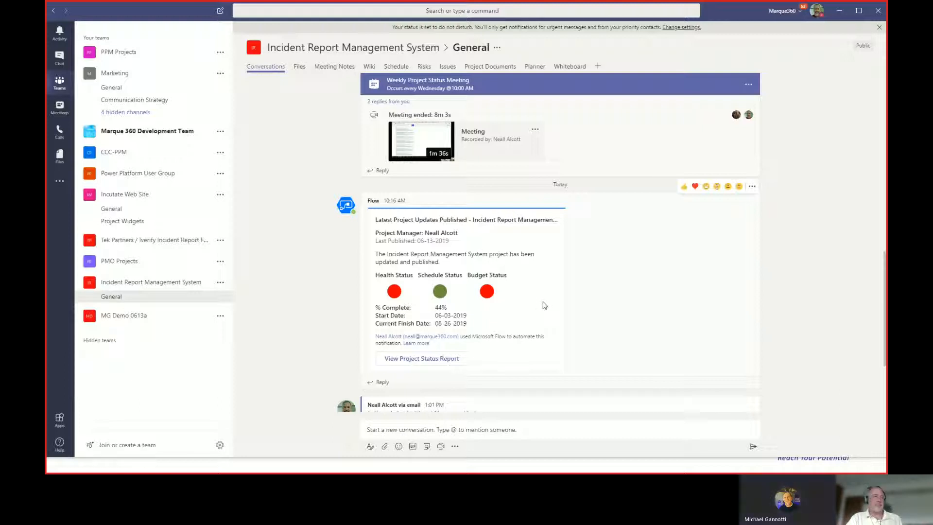
left_click(423, 360)
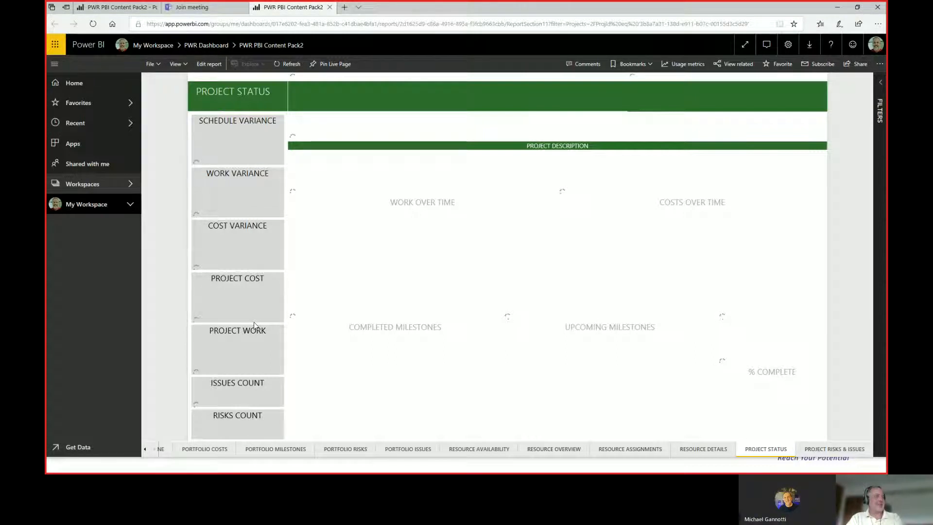
key("alt+Tab")
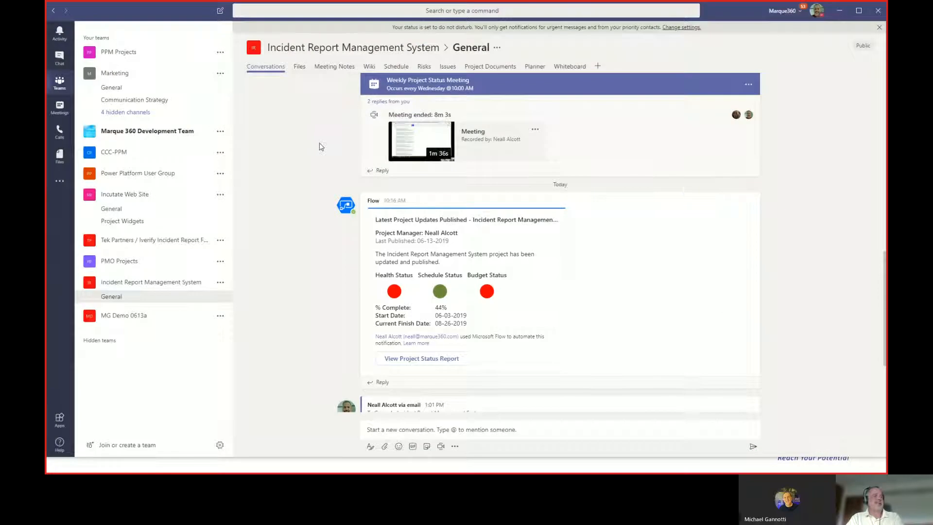
key("alt+Tab")
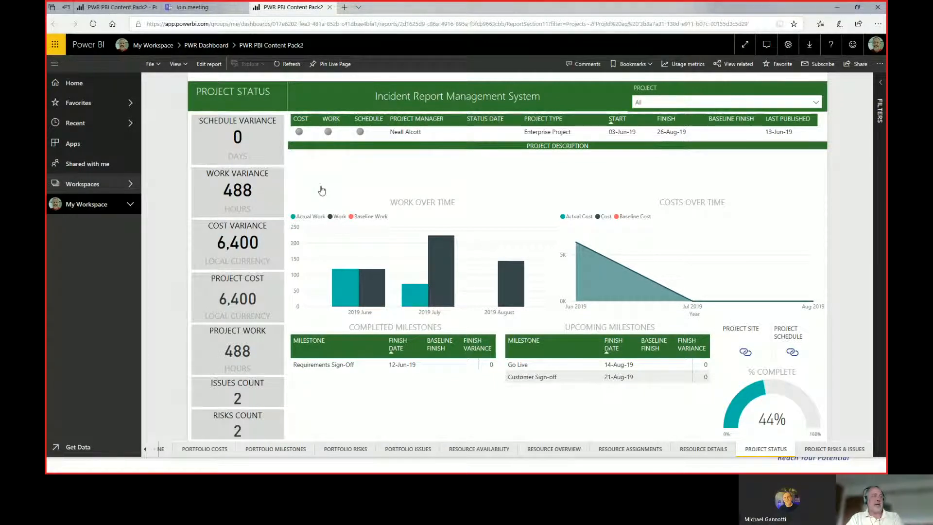
key("alt+Tab")
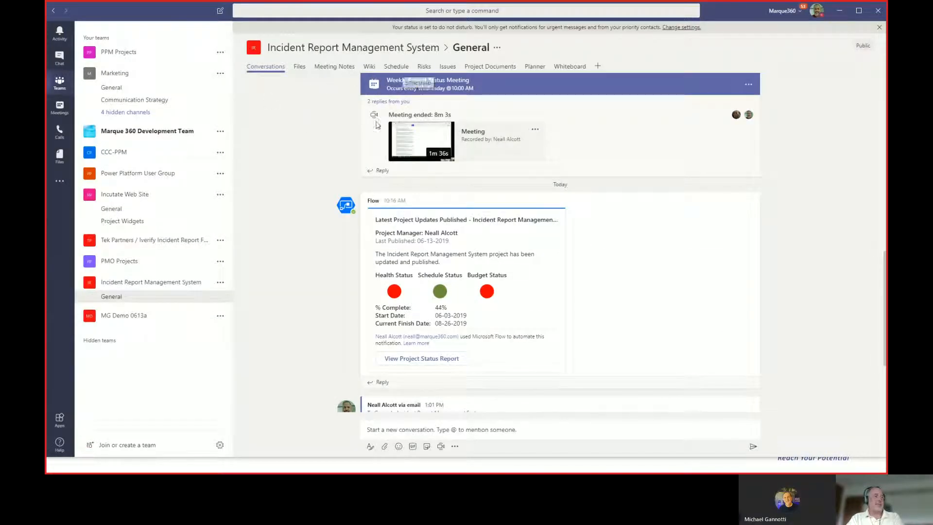
Review the Incident Report Management System team's schedule, risks, issues and project documents
left_click(391, 68)
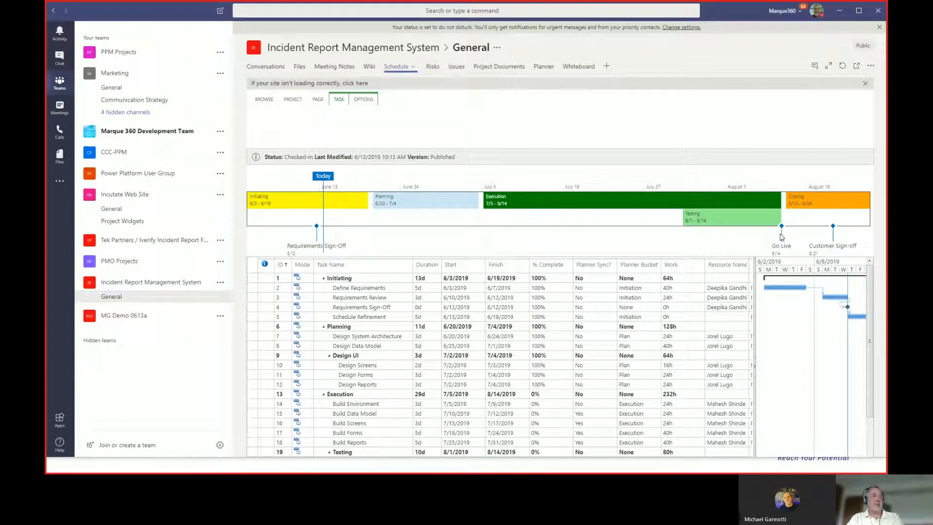
left_click(432, 68)
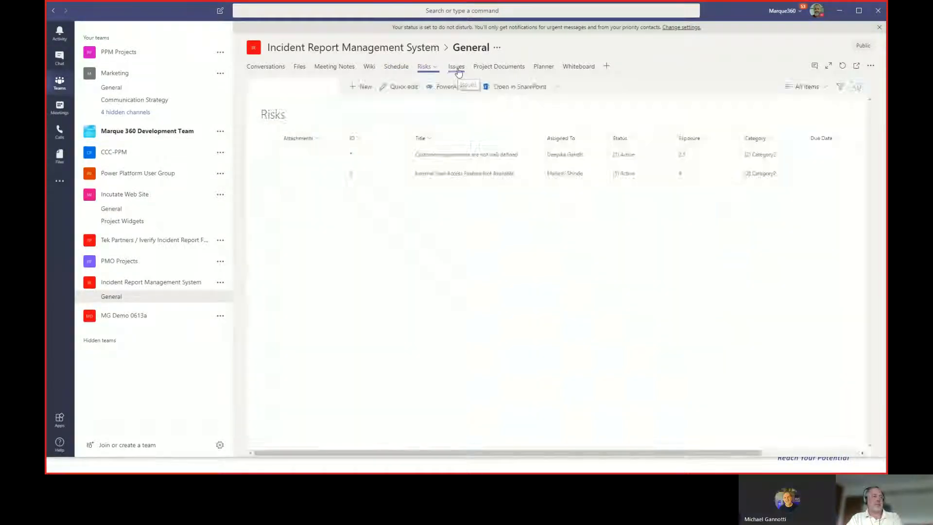
left_click(457, 70)
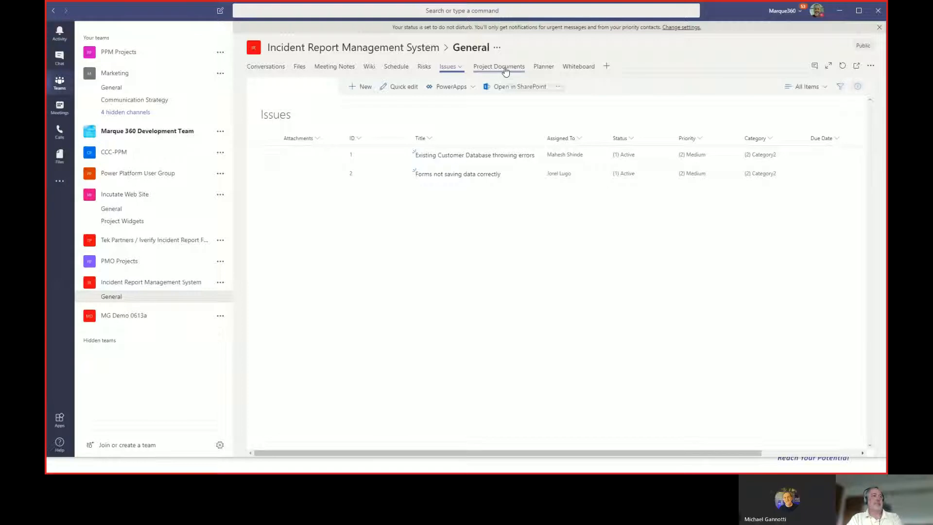
left_click(505, 71)
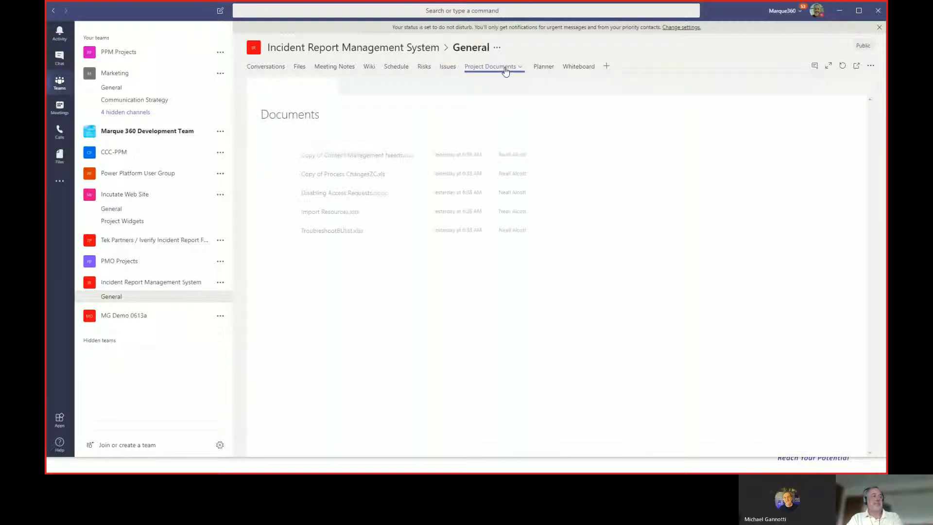
Open the Incident Report Management System Planner board and group its tasks by Assigned to, followed by Progress
left_click(547, 70)
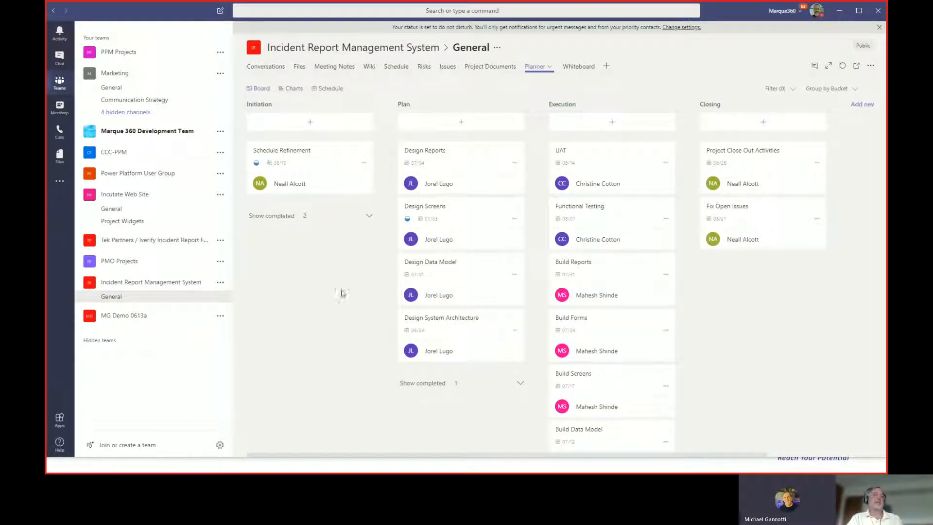
left_click(827, 92)
left_click(804, 120)
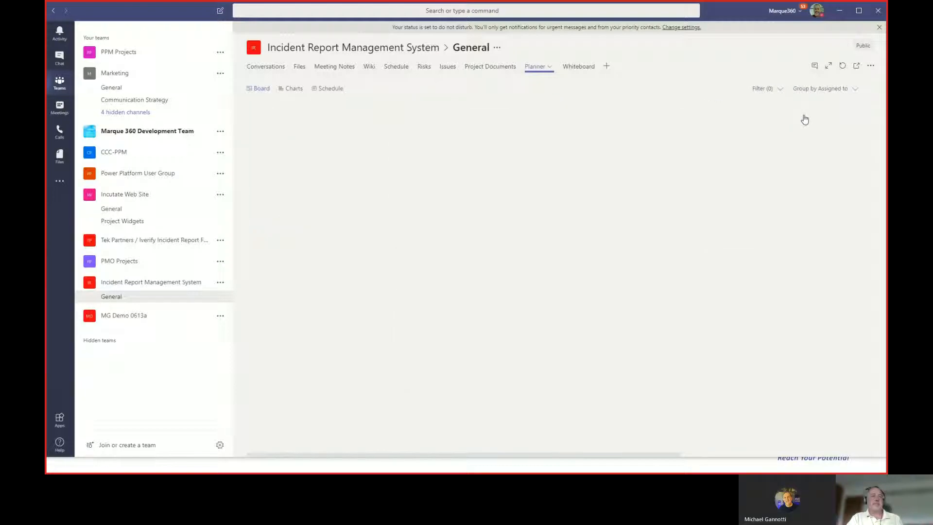
left_click(826, 88)
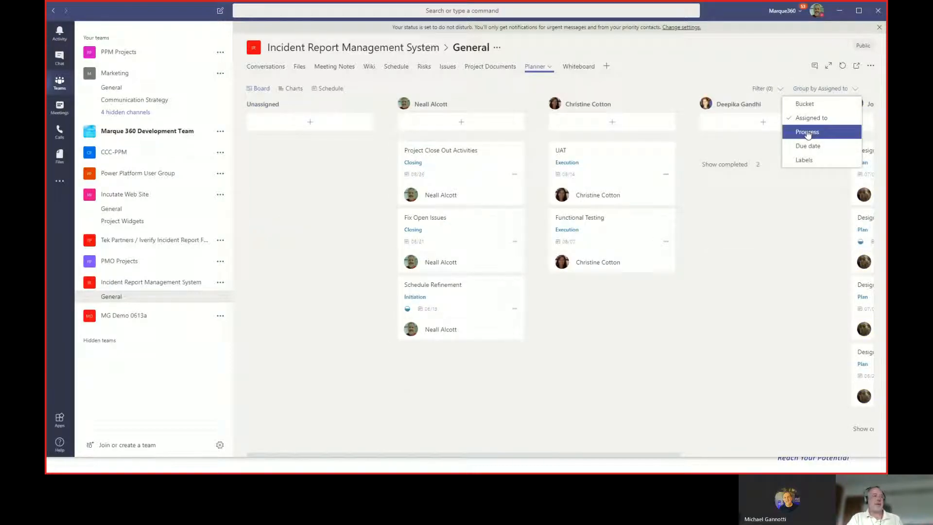
left_click(807, 132)
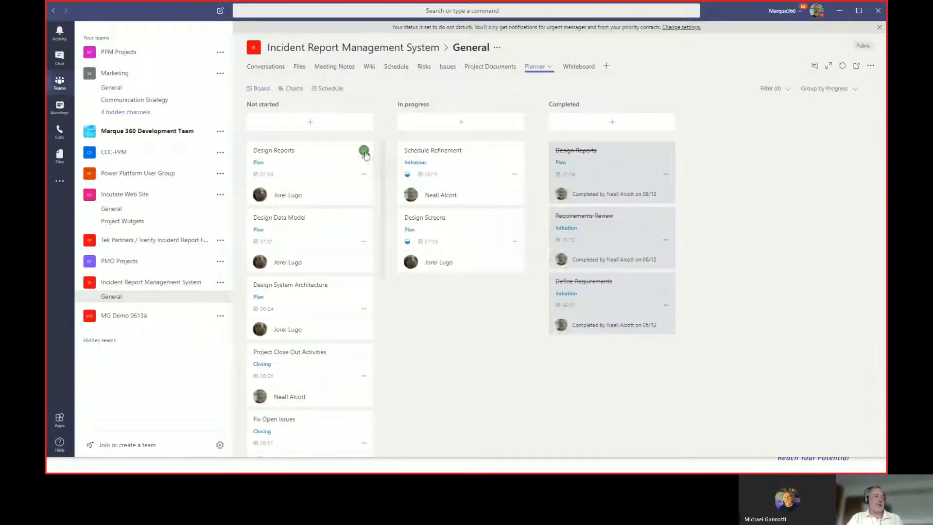
Mark the not-started Design Reports task as complete and move Design Data Model to In progress
left_click(364, 151)
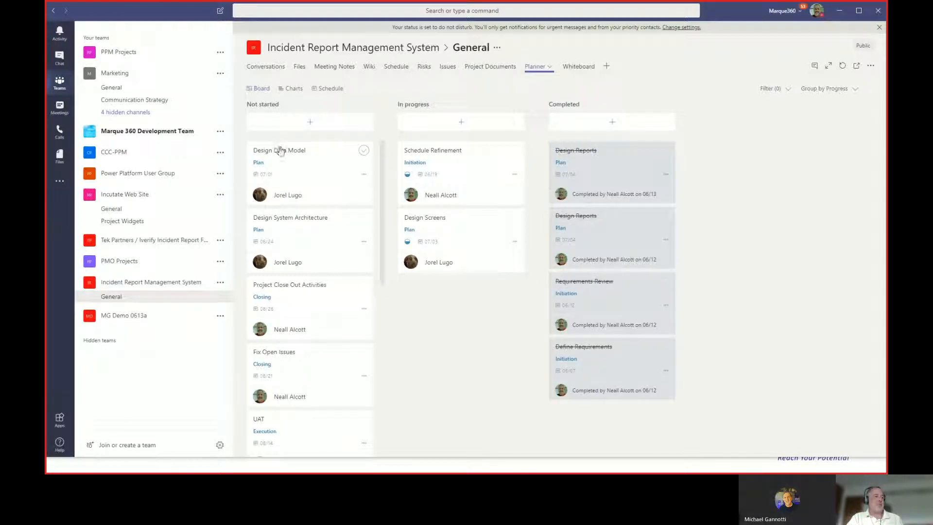
left_click_drag(280, 151, 432, 295)
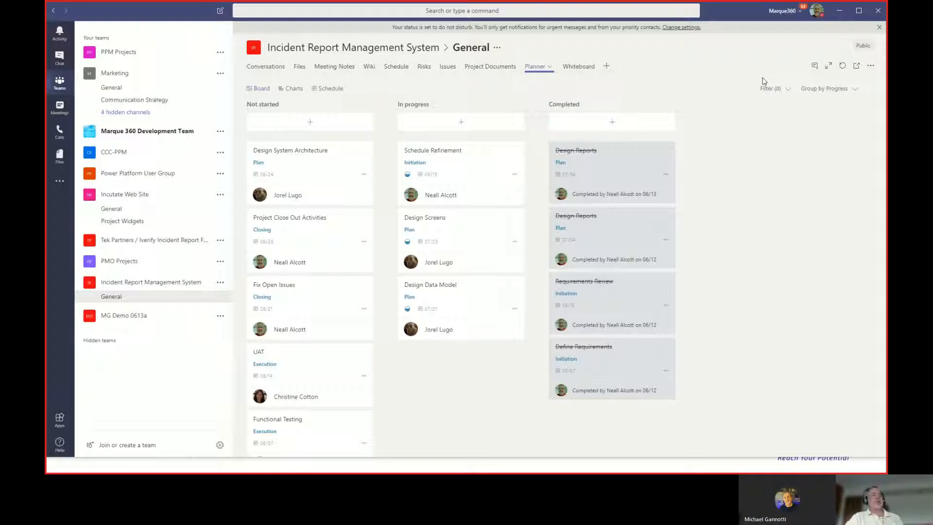
View the Customer Field Trip App whiteboard and look back through the channel's earlier conversations
left_click(571, 68)
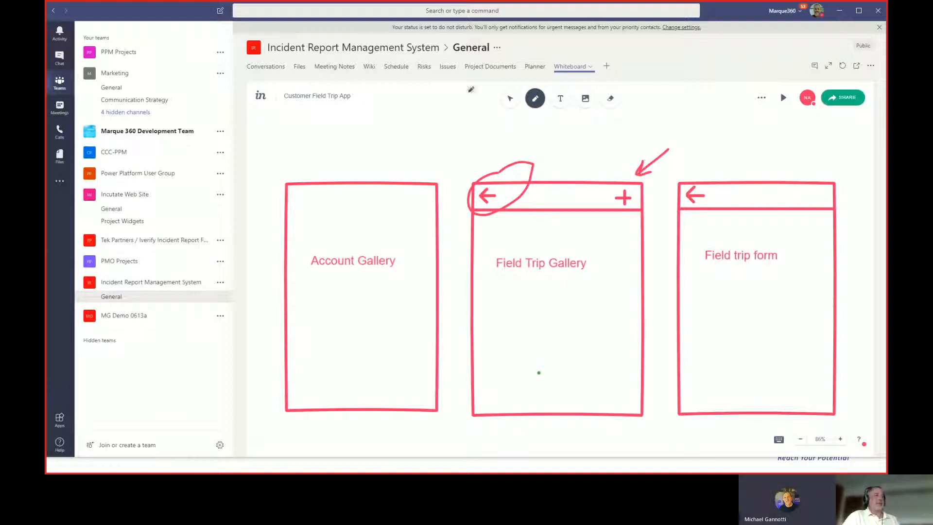
left_click(267, 68)
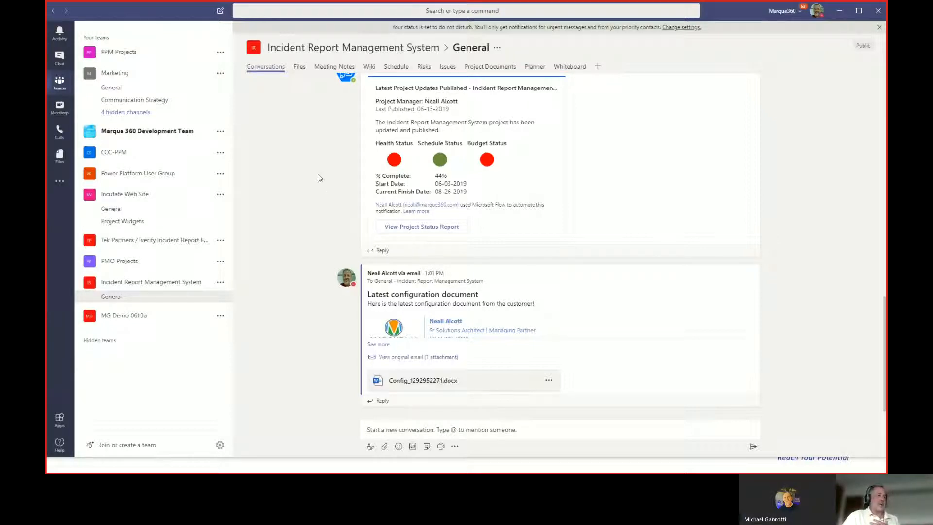
scroll(319, 177, "up", 6)
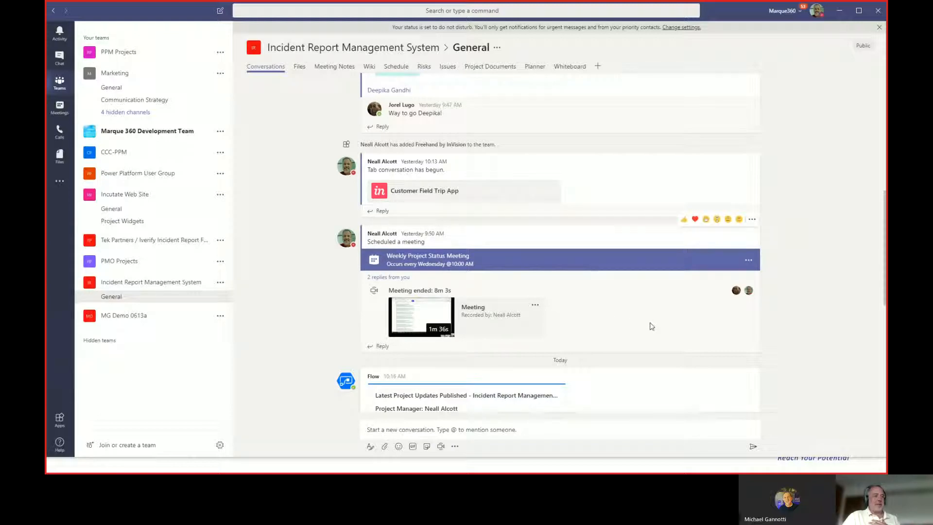
Play the Weekly Project Status Meeting recording, skip to several points around the one-minute mark, and close it
left_click(419, 309)
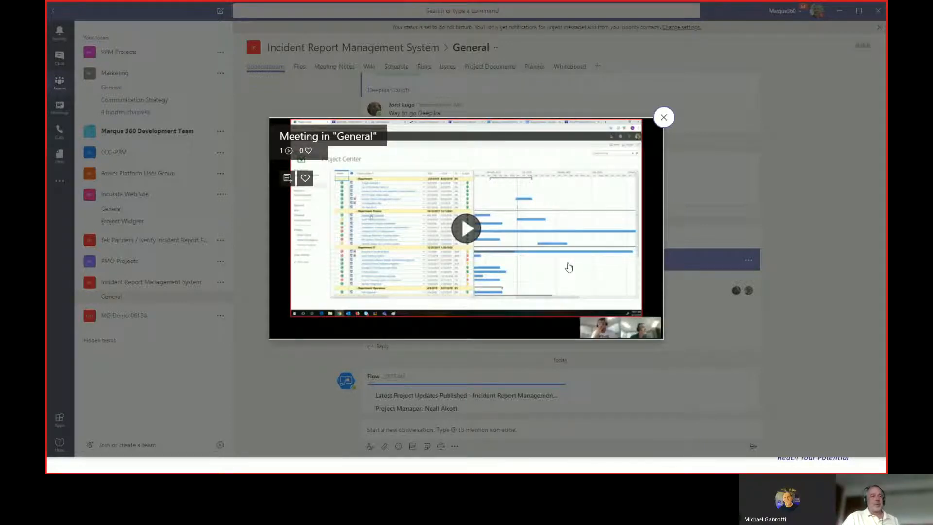
left_click(467, 231)
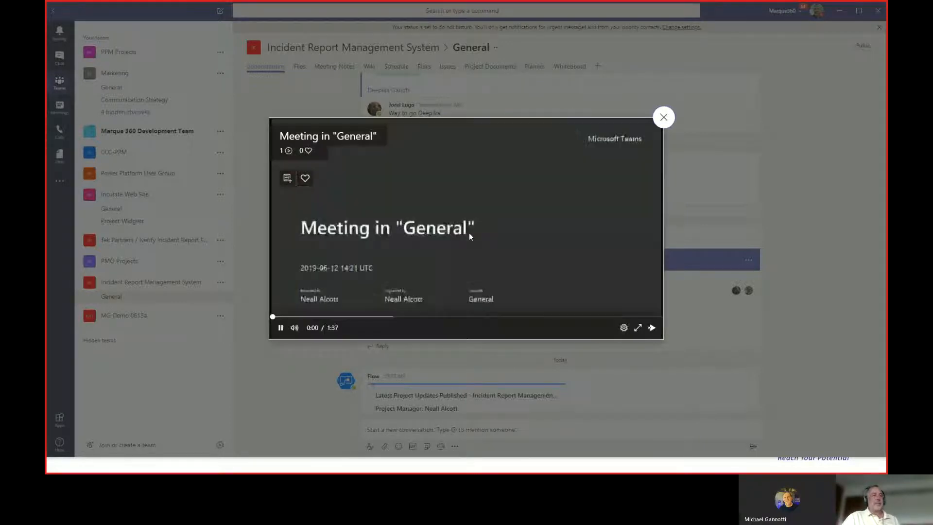
left_click(531, 318)
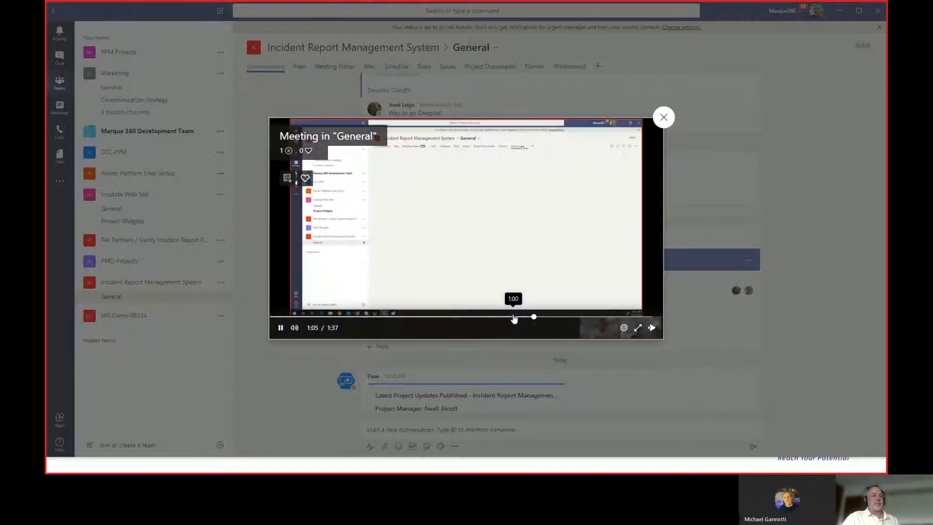
left_click(514, 317)
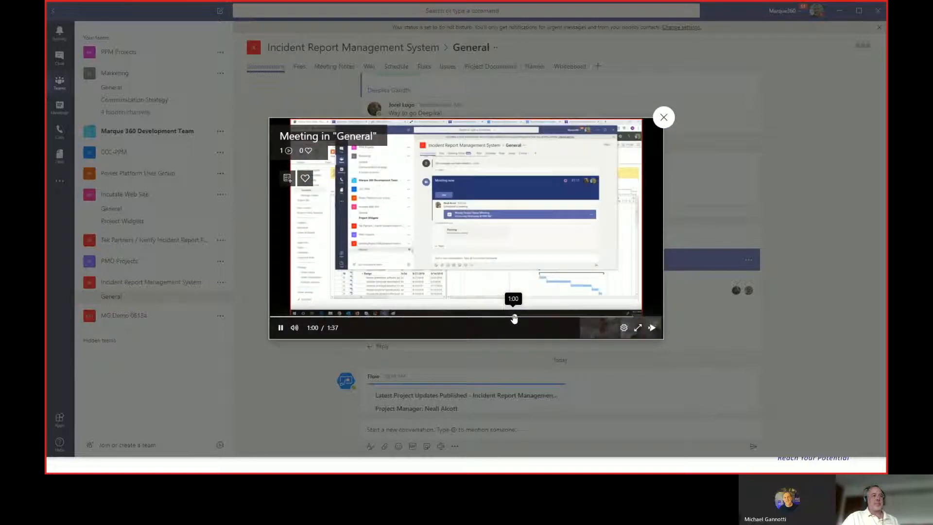
left_click(485, 317)
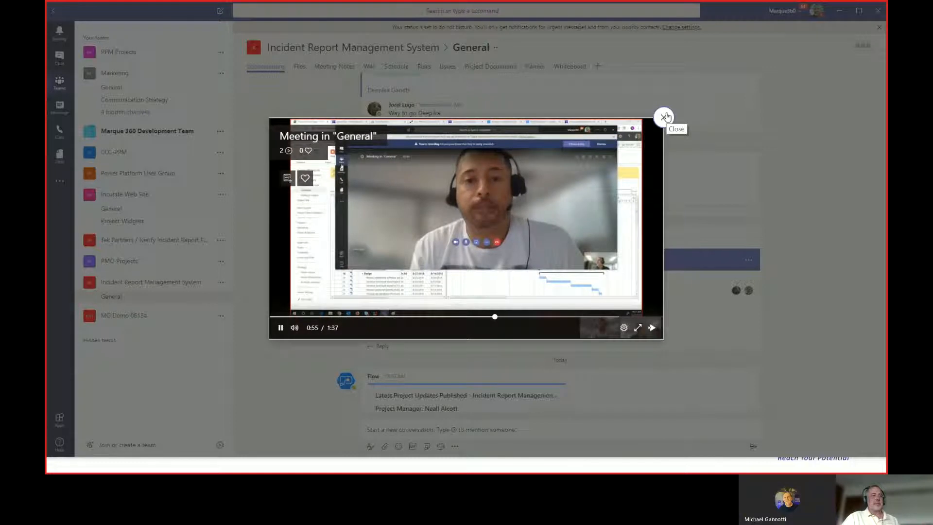
left_click(663, 116)
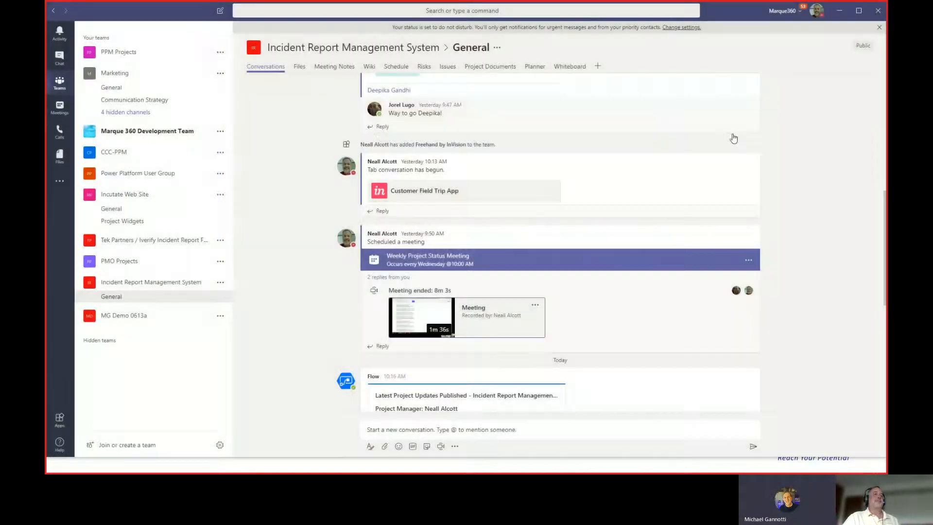
Review the channel's newest posts and the MG Demo 0613a team's General conversations, ending on the Project Online and Teams Integration slide
scroll(802, 196, "down", 3)
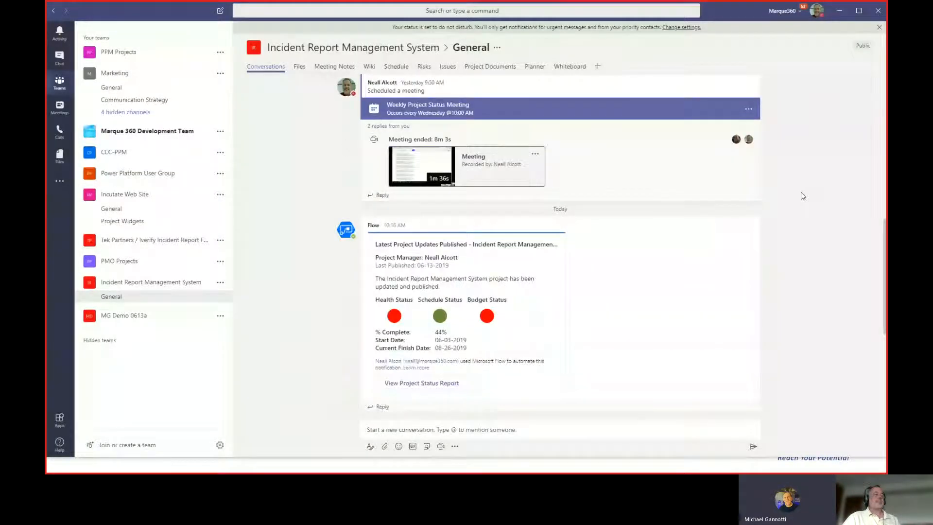
scroll(802, 196, "down", 3)
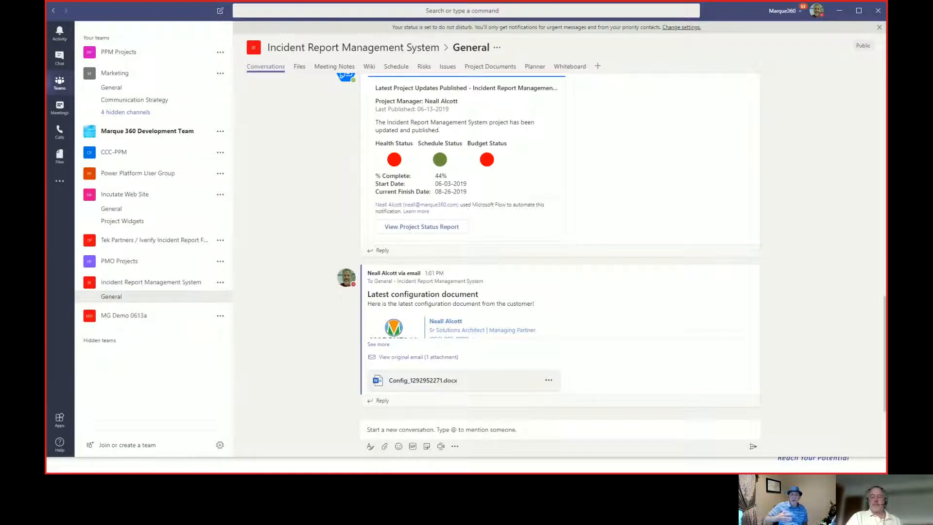
left_click(114, 317)
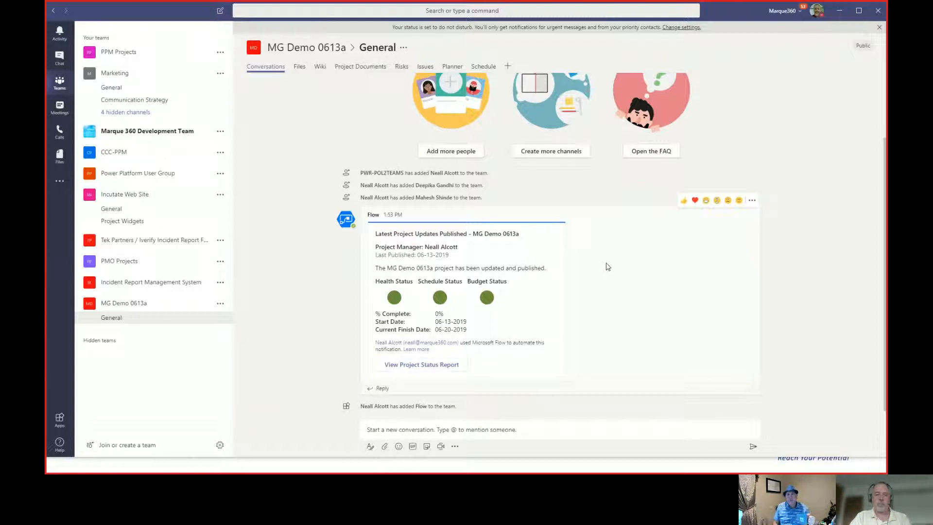
key("alt+Tab")
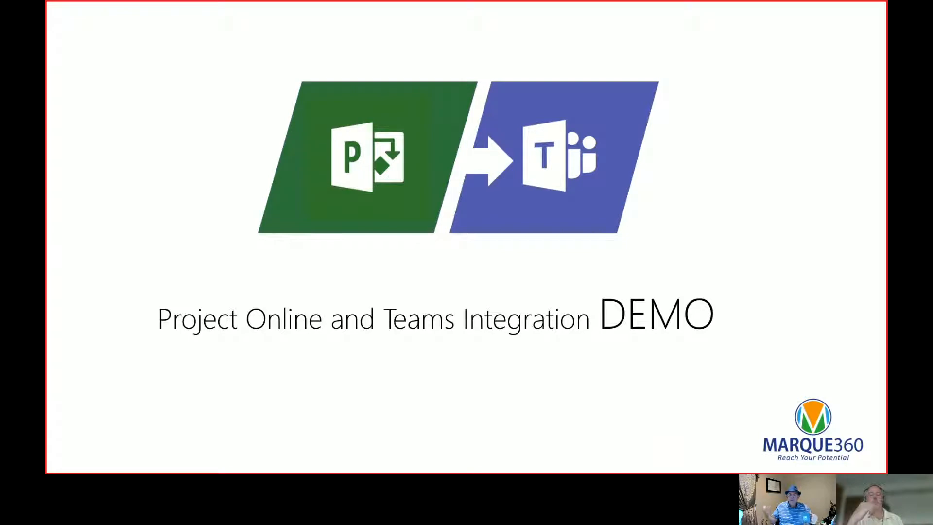